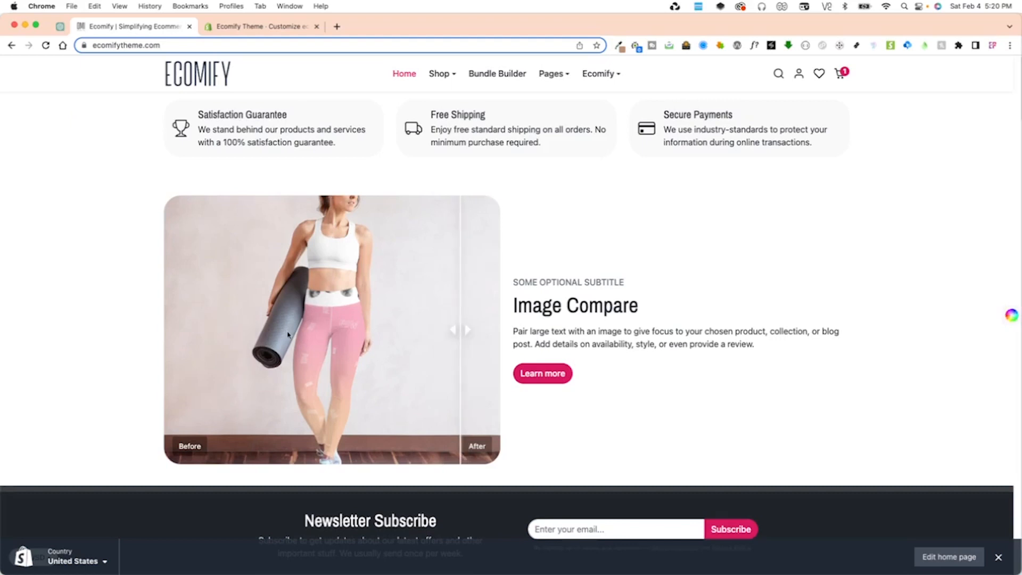
# Examine the storefront's Image Compare section by moving the comparison slider leftward and highlighting its subtitle, heading and description.
pyautogui.click(390, 332)
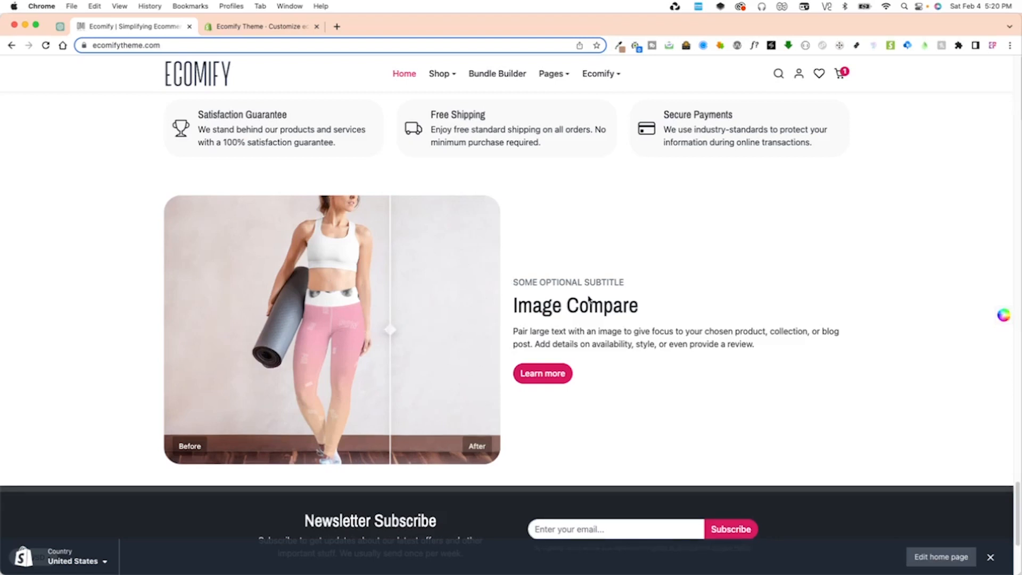
pyautogui.moveTo(522, 285); pyautogui.dragTo(621, 283)
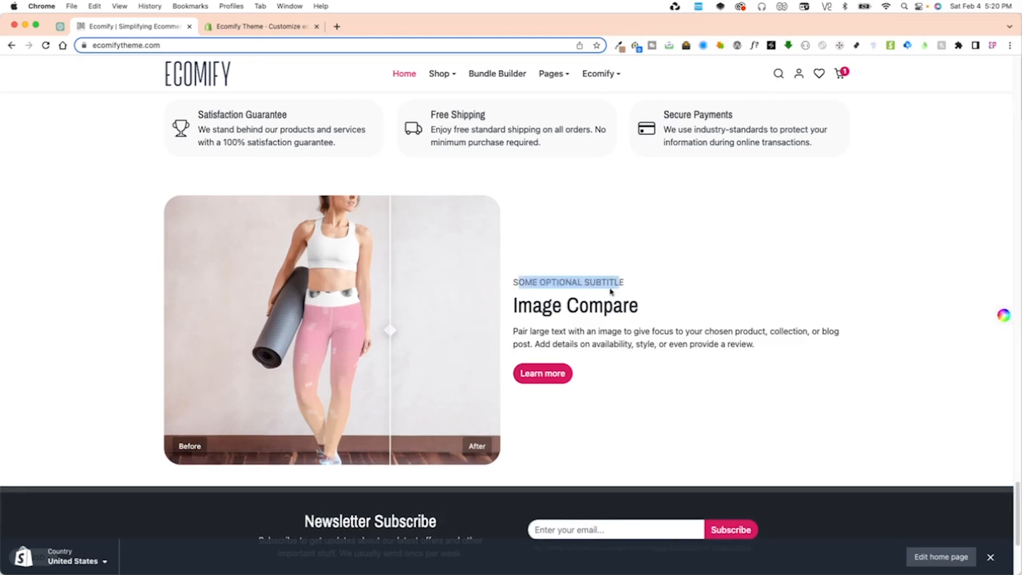
pyautogui.moveTo(514, 308); pyautogui.dragTo(648, 314)
pyautogui.moveTo(529, 332); pyautogui.dragTo(732, 346)
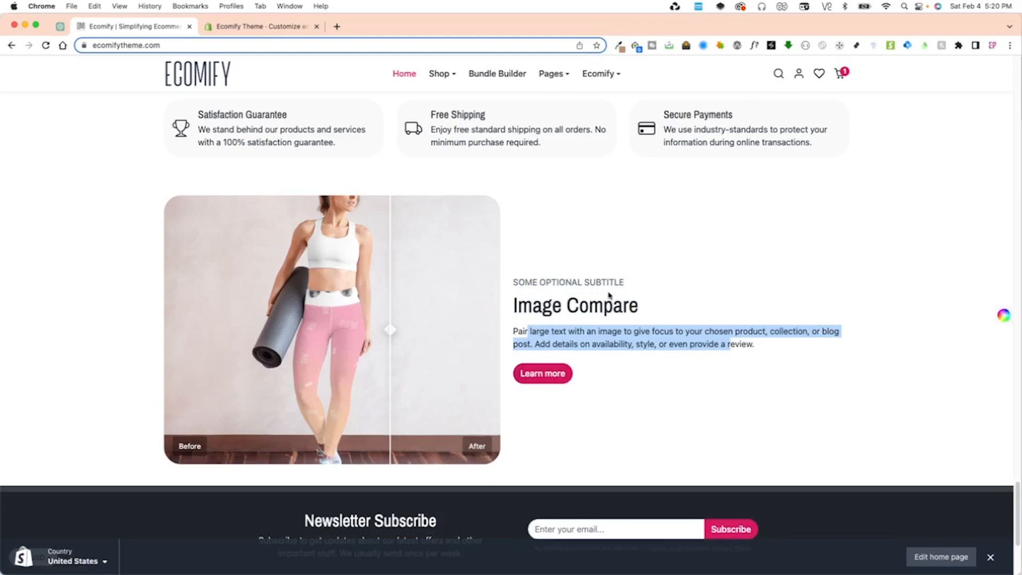
# Leave the open theme editor session and reopen the customizer for the current ecomify-v2 theme from the theme list.
pyautogui.click(273, 32)
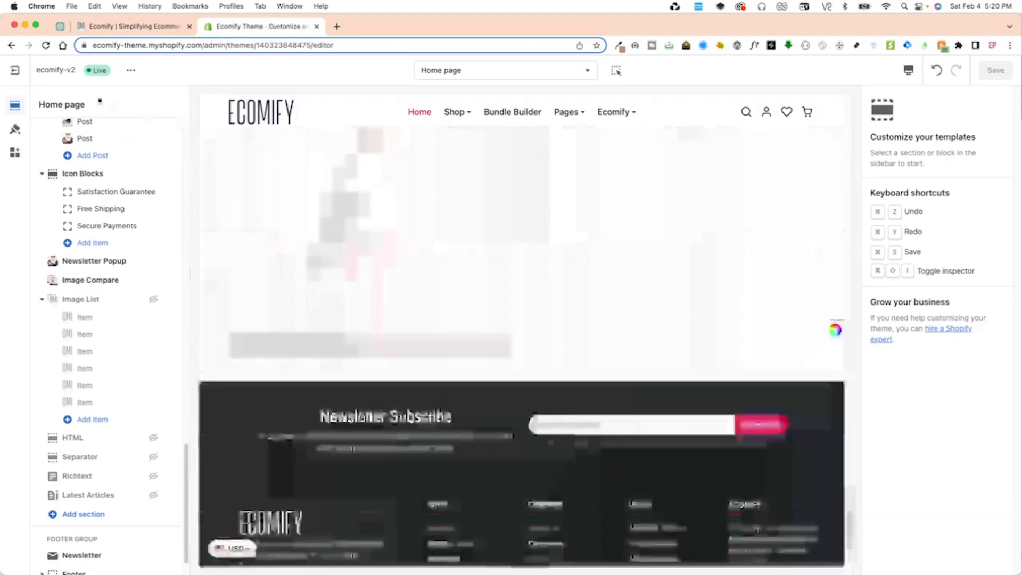
pyautogui.click(16, 70)
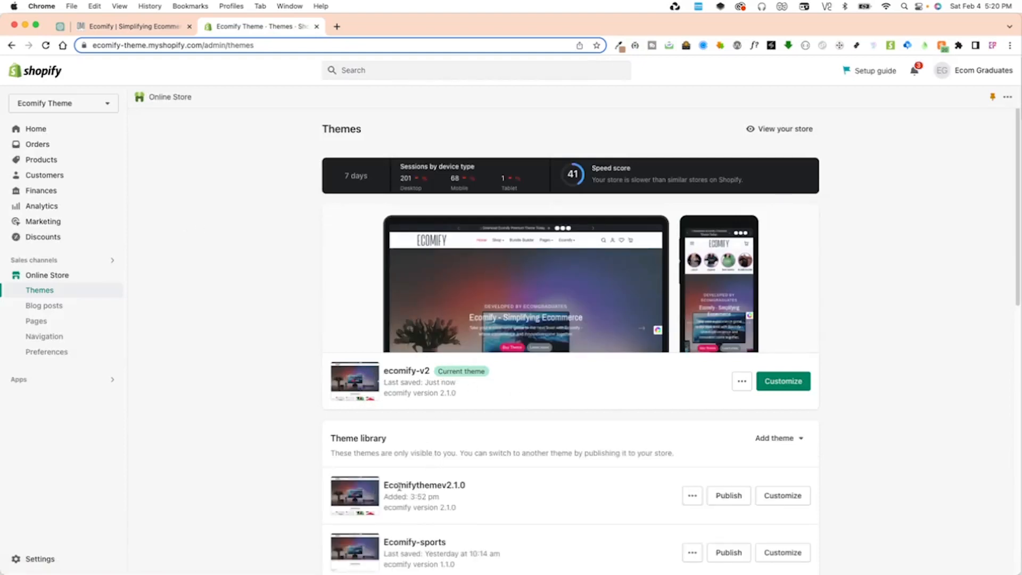
pyautogui.click(793, 384)
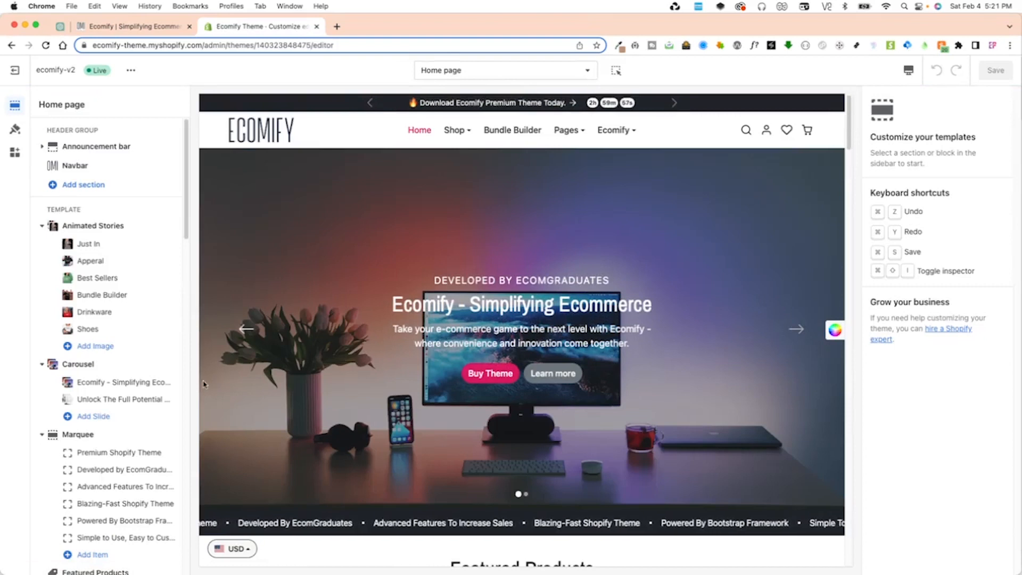
# Hide the Image Compare section on the home page and save the theme.
pyautogui.scroll(-15, 133, 340)
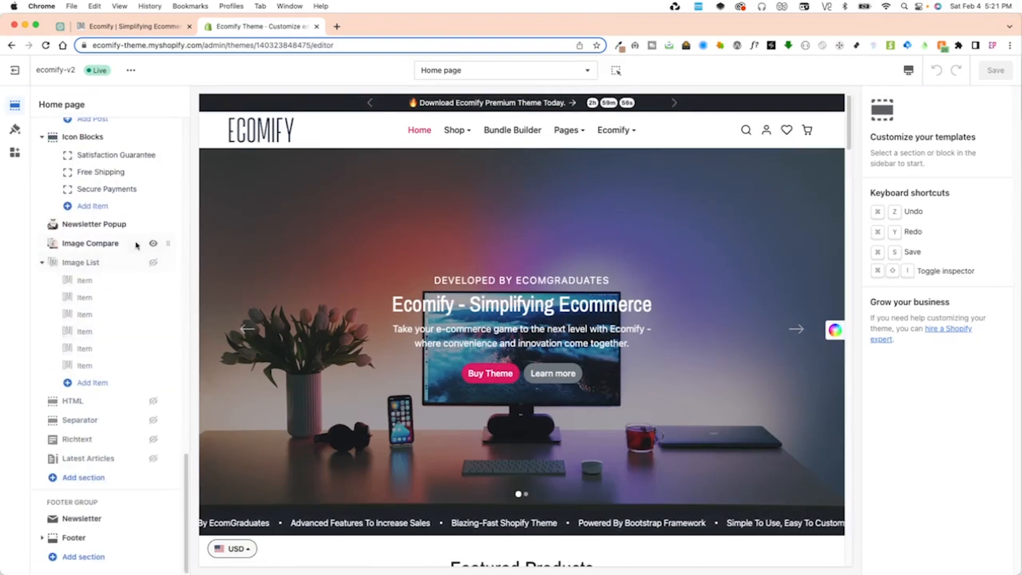
pyautogui.click(153, 244)
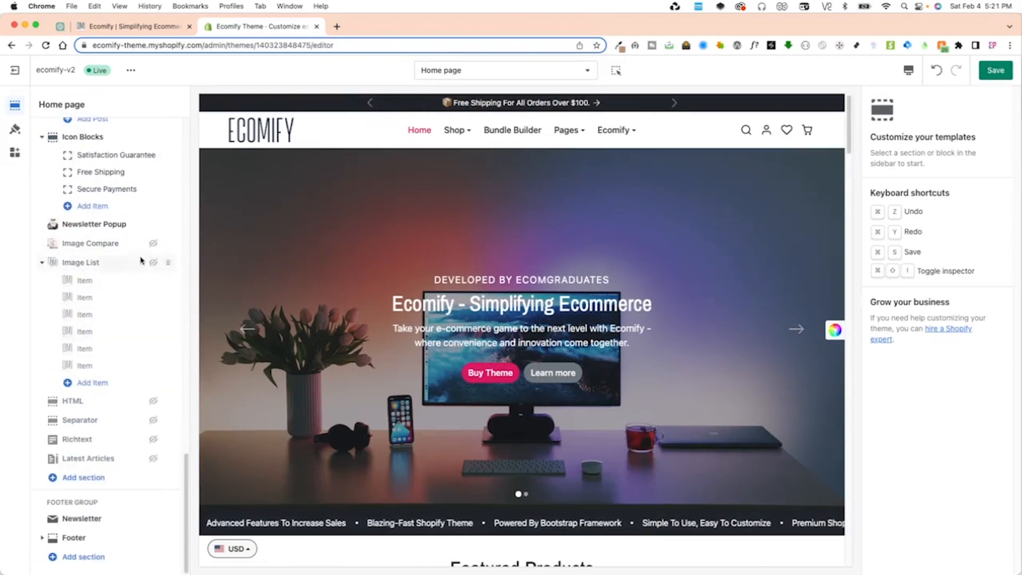
pyautogui.click(991, 71)
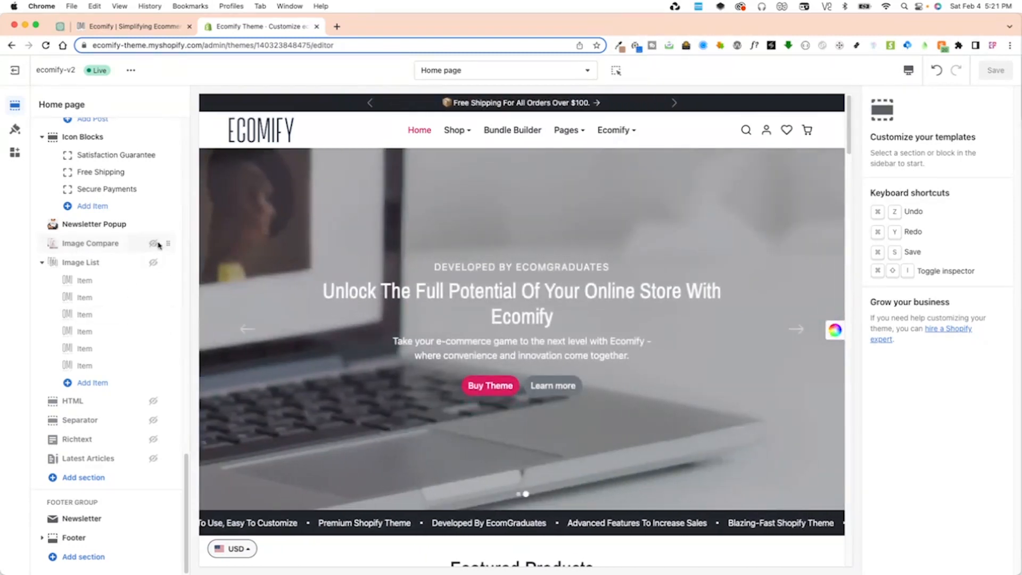
# Open the Image Compare section's settings and make the section visible on the home page.
pyautogui.click(101, 245)
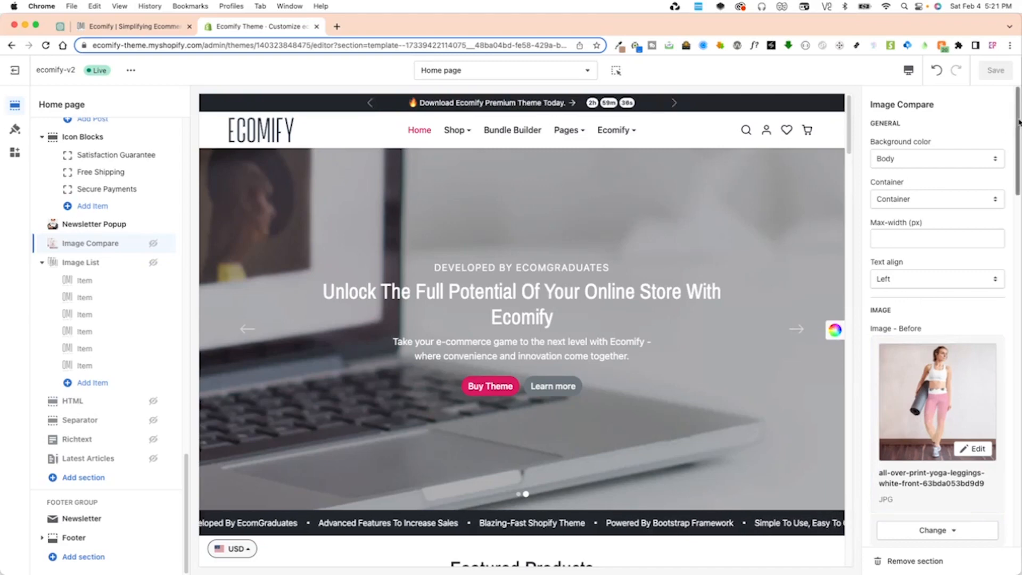
pyautogui.scroll(-8, 1016, 250)
pyautogui.moveTo(1016, 250); pyautogui.dragTo(967, 125)
pyautogui.scroll(-20, 582, 353)
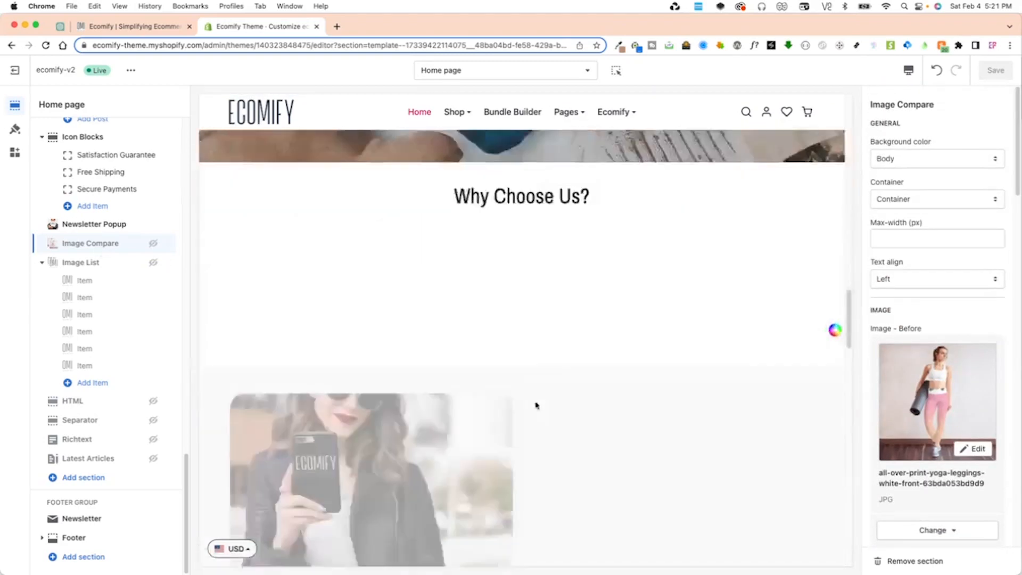
pyautogui.scroll(5, 524, 410)
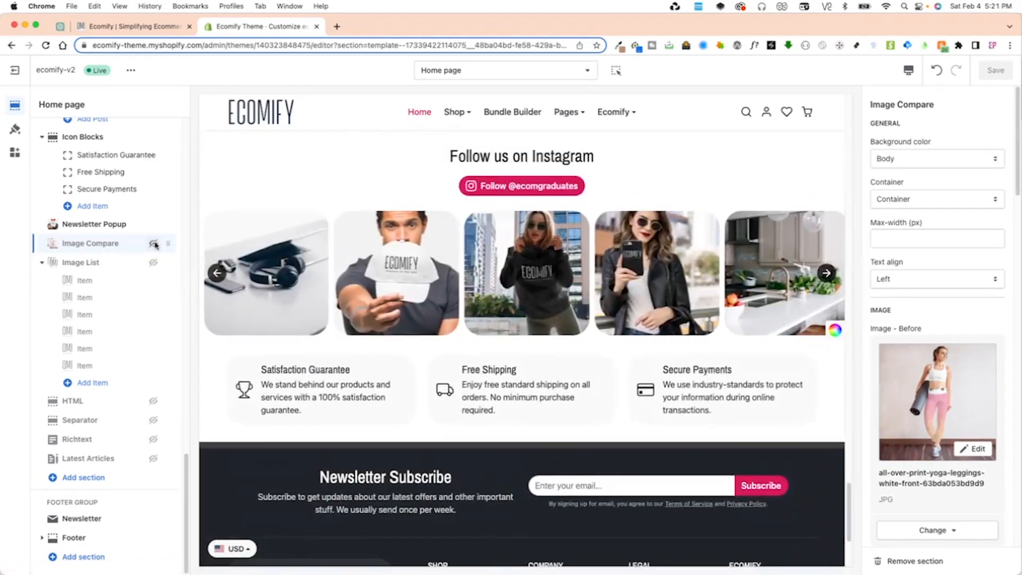
pyautogui.scroll(-6, 250, 301)
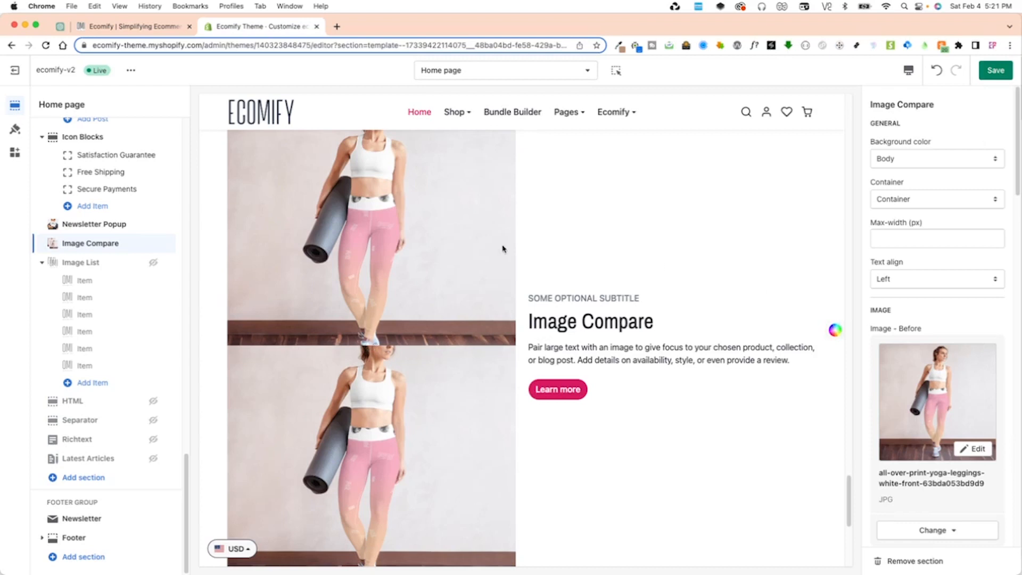
# Set the Image Compare section's background color to Light.
pyautogui.click(904, 159)
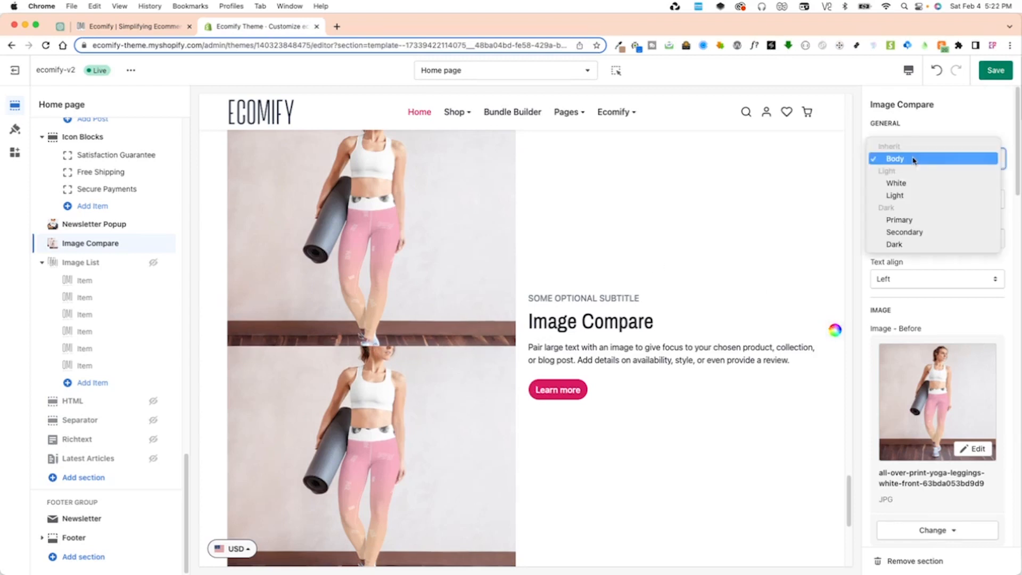
pyautogui.click(913, 159)
pyautogui.click(907, 157)
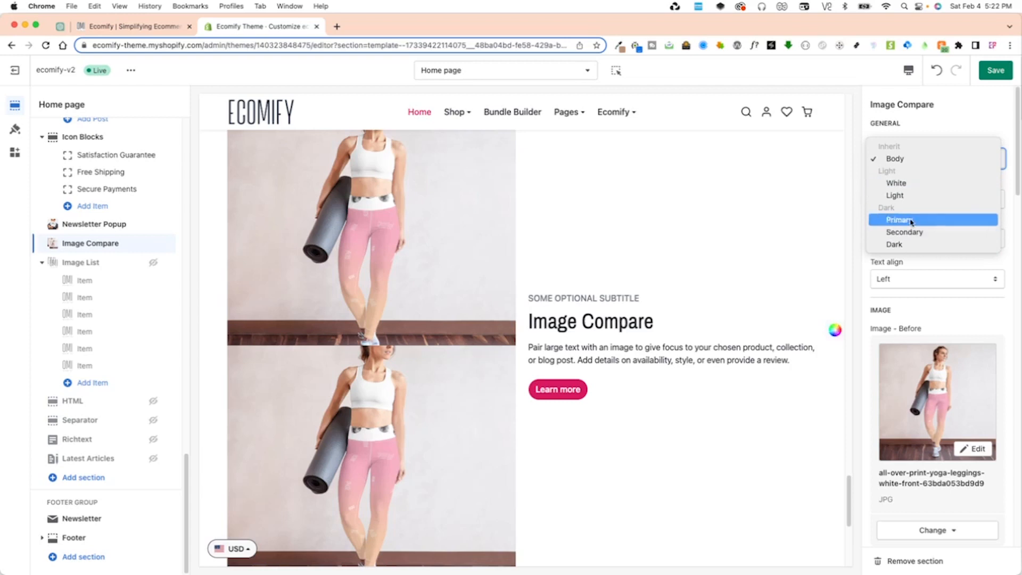
pyautogui.click(910, 195)
pyautogui.scroll(3, 681, 293)
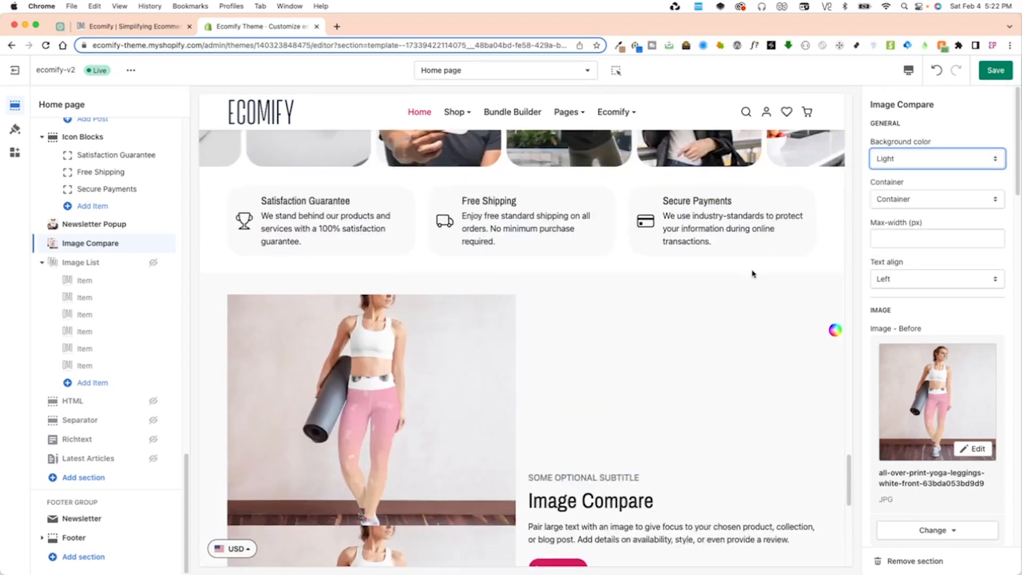
# Set the Image Compare background color to Primary, save, and try the before/after slider in the preview.
pyautogui.click(920, 159)
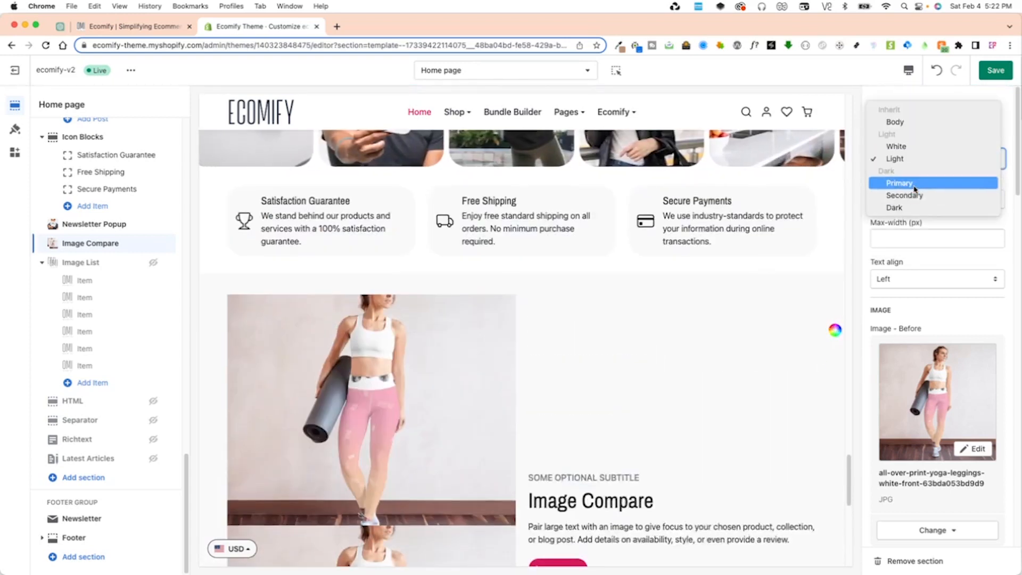
pyautogui.click(905, 181)
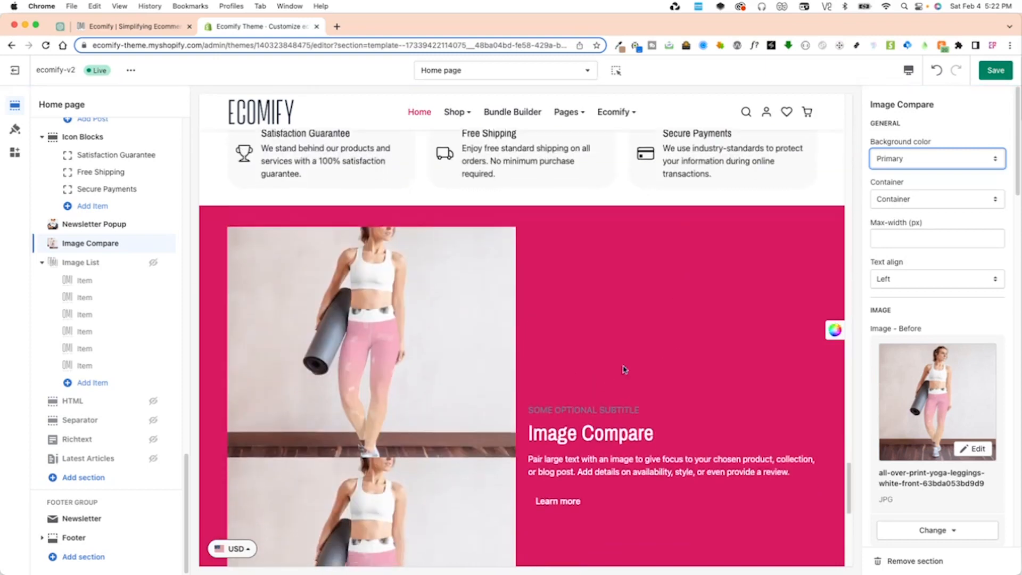
pyautogui.click(996, 70)
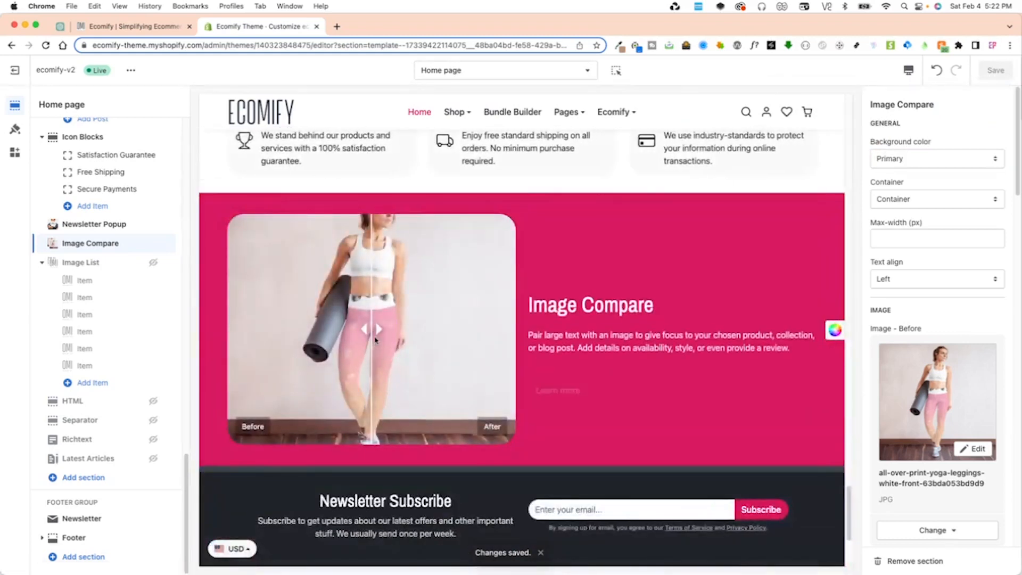
pyautogui.moveTo(375, 340); pyautogui.dragTo(305, 326)
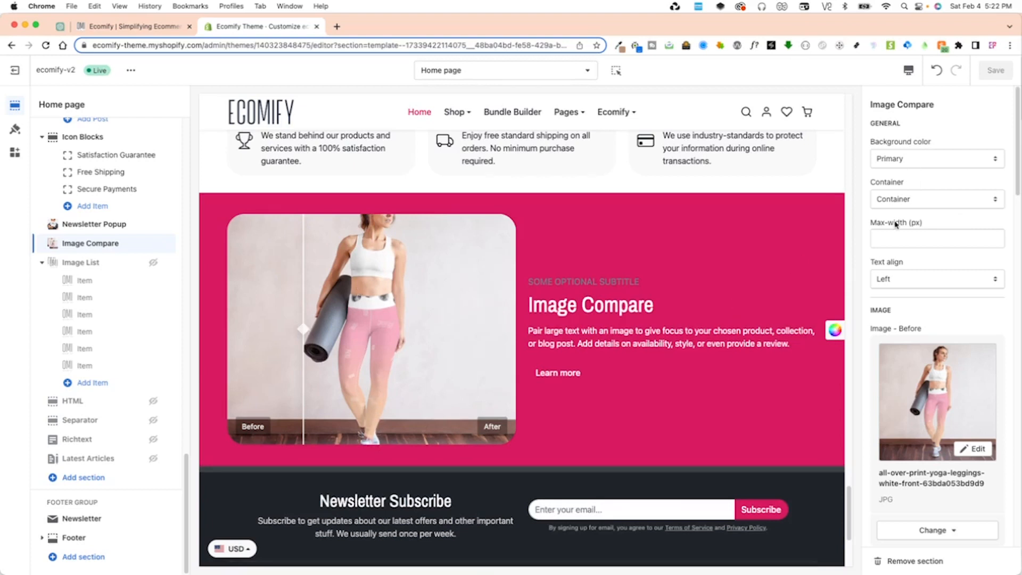
# Check the available Container options for the Image Compare section, keeping Container selected.
pyautogui.click(900, 200)
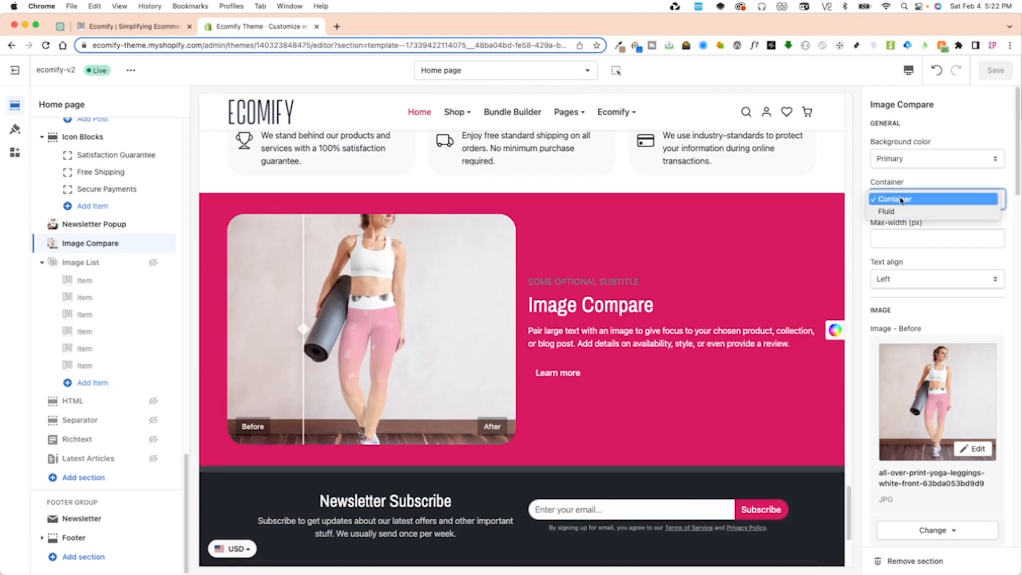
pyautogui.click(903, 199)
pyautogui.click(903, 199)
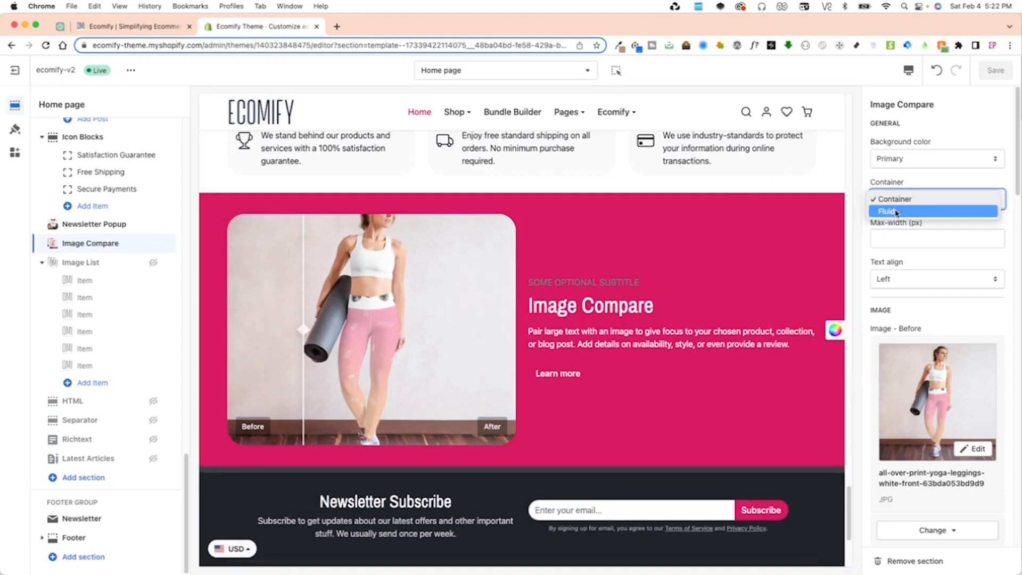
pyautogui.click(909, 71)
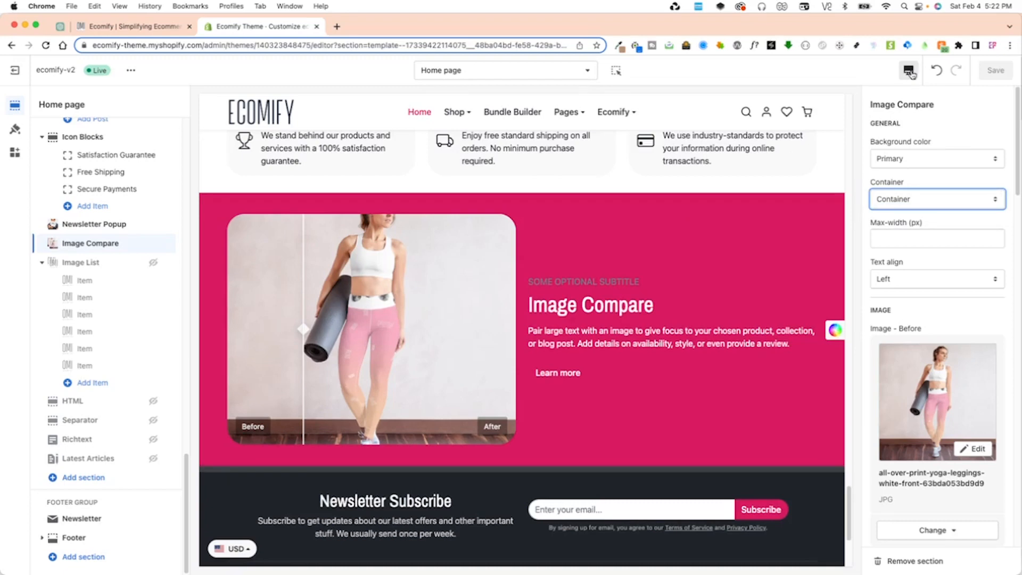
# Preview the Image Compare section's container width in fullscreen and return to the desktop view.
pyautogui.click(909, 71)
pyautogui.click(924, 143)
pyautogui.click(908, 74)
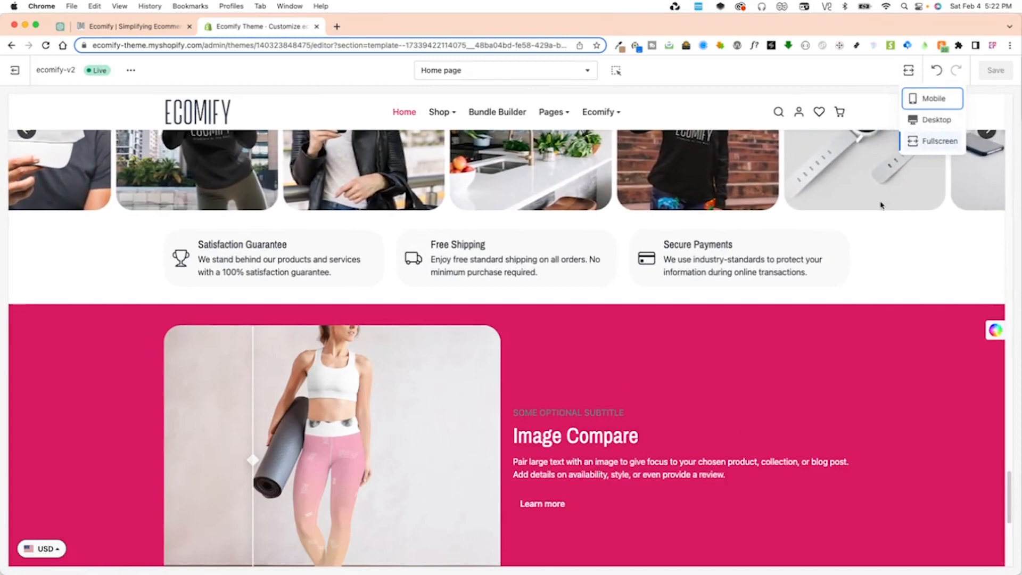
pyautogui.scroll(-3, 745, 365)
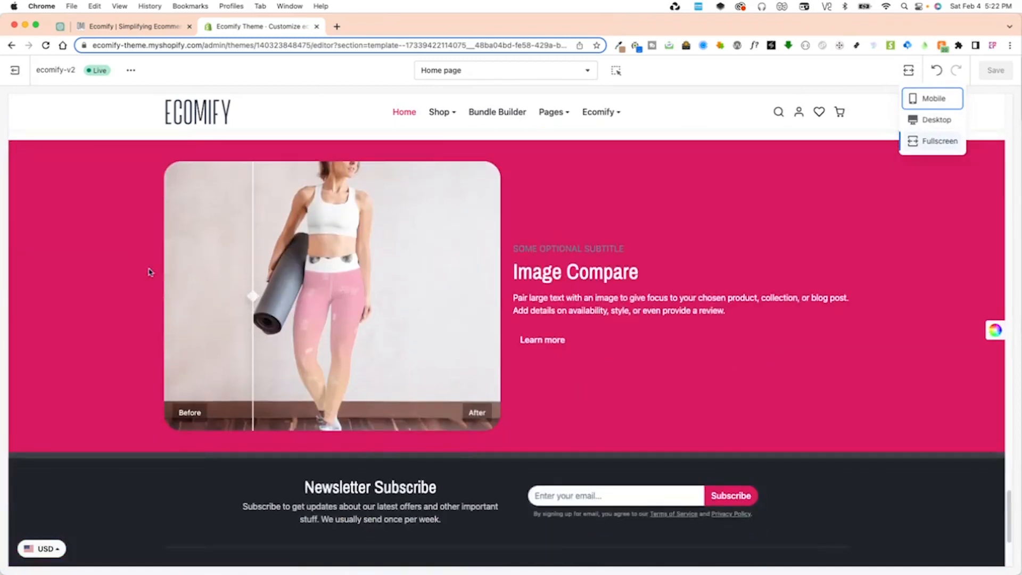
pyautogui.click(938, 121)
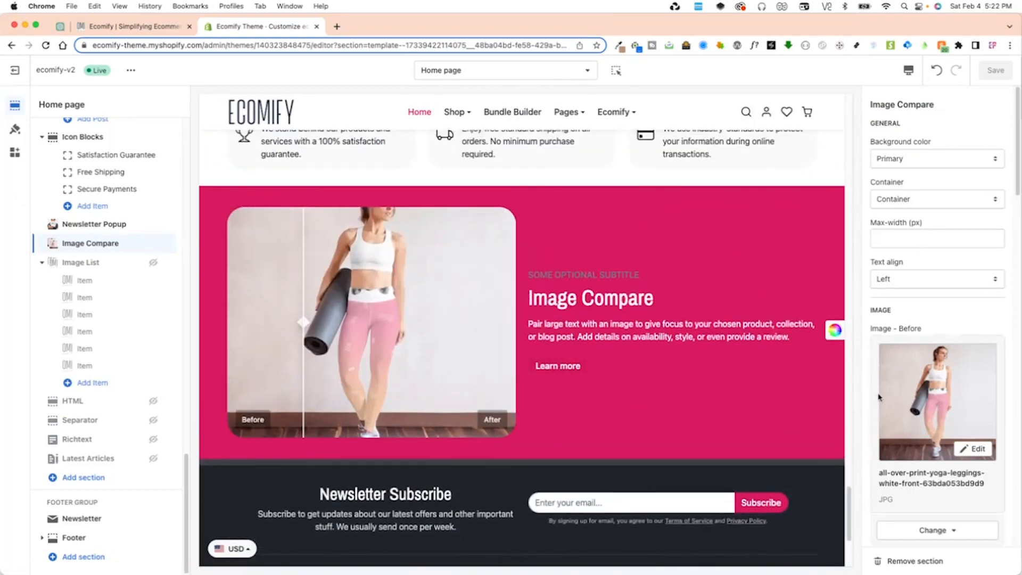
# Set the Image Compare section's max-width to 1200 px and save the theme.
pyautogui.scroll(-1, 887, 311)
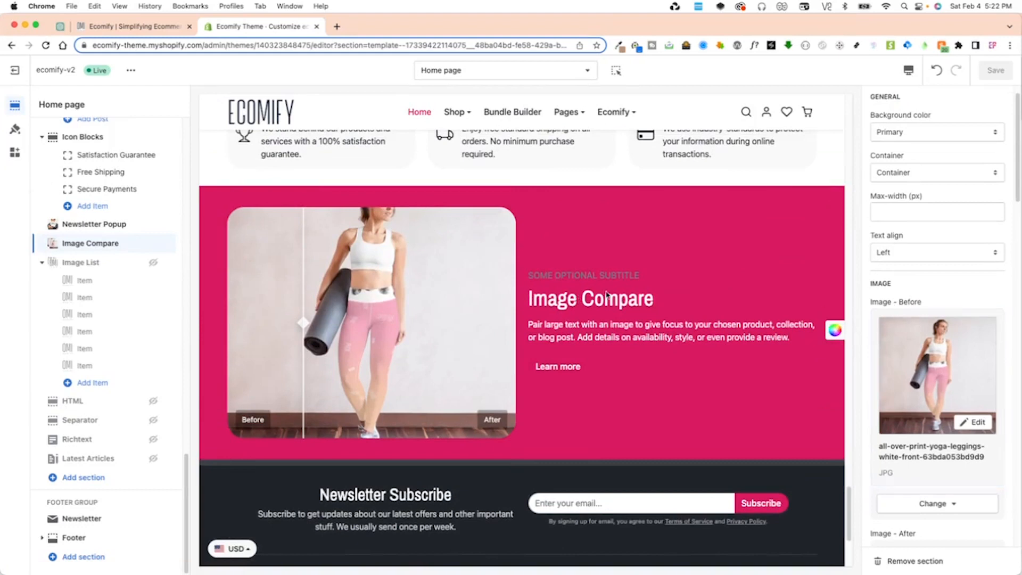
pyautogui.scroll(-1, 812, 400)
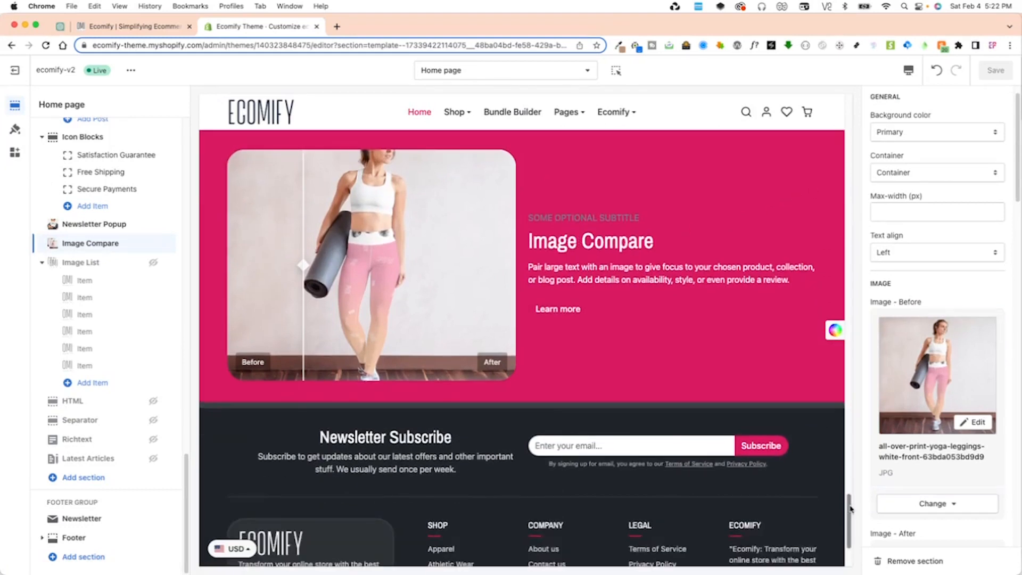
pyautogui.scroll(1, 927, 261)
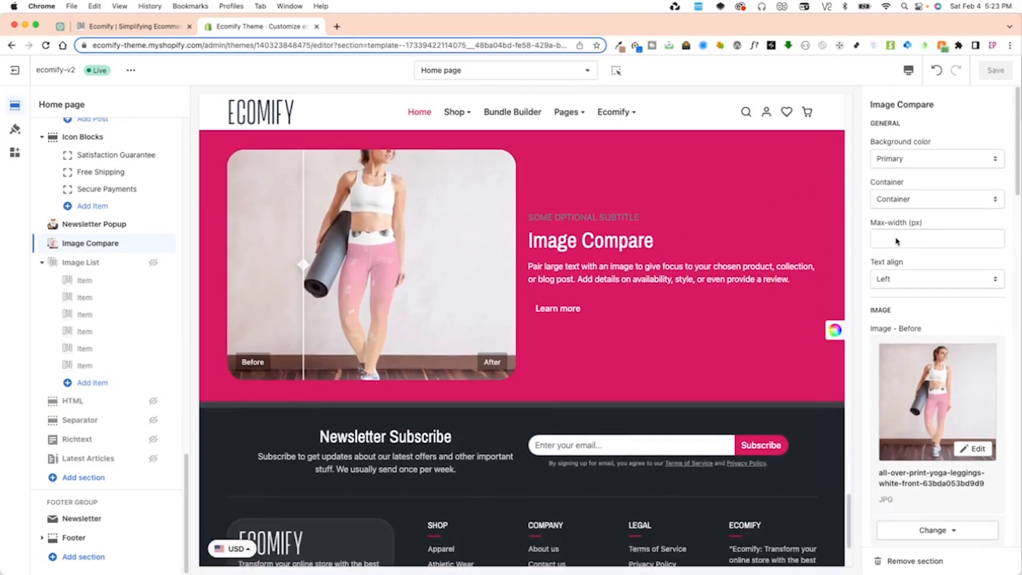
pyautogui.click(918, 238)
pyautogui.write('1200')
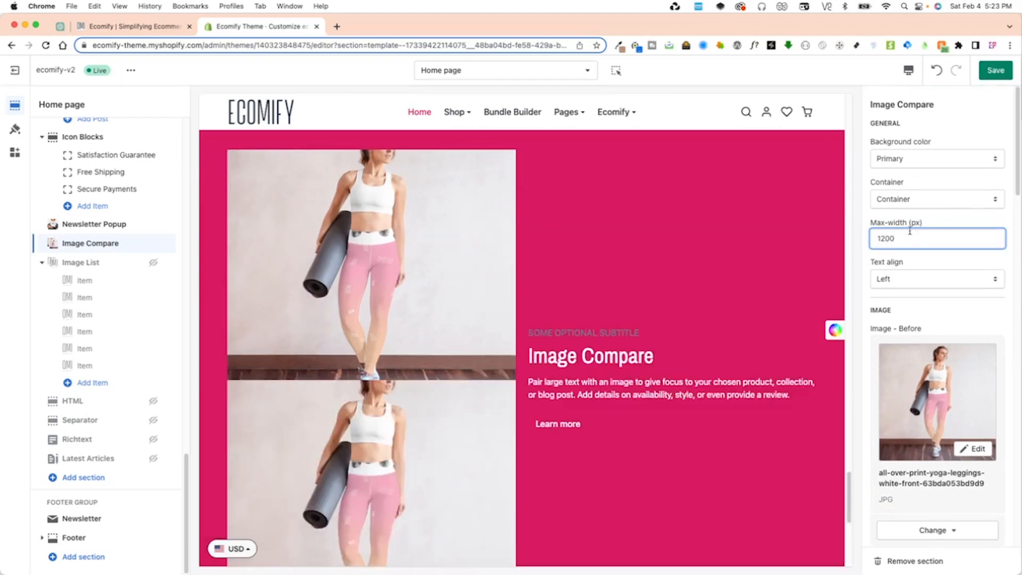
pyautogui.press('super+s')
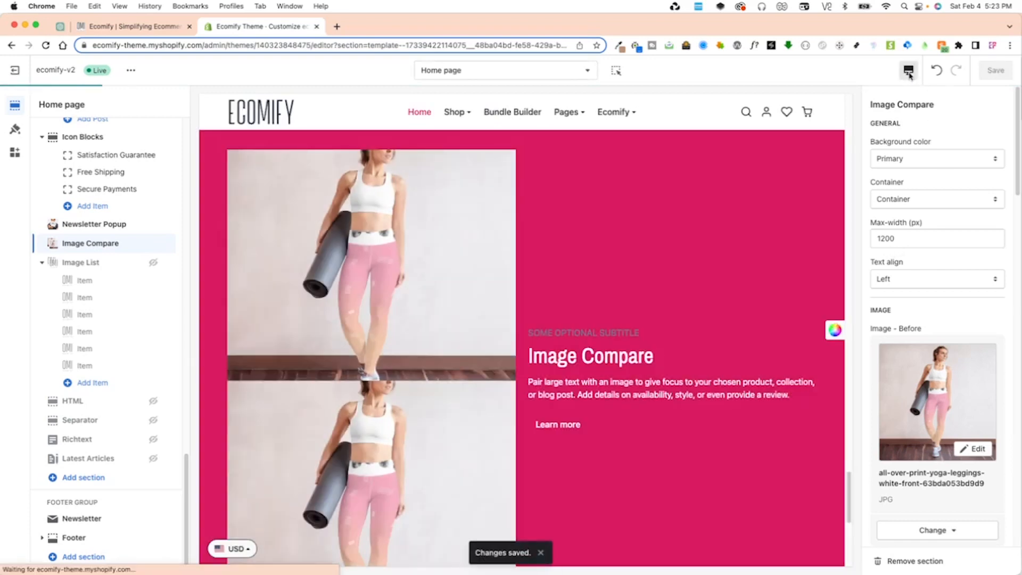
# Inspect the section with its 1200 px max-width in fullscreen, returning to the desktop view when done.
pyautogui.click(909, 70)
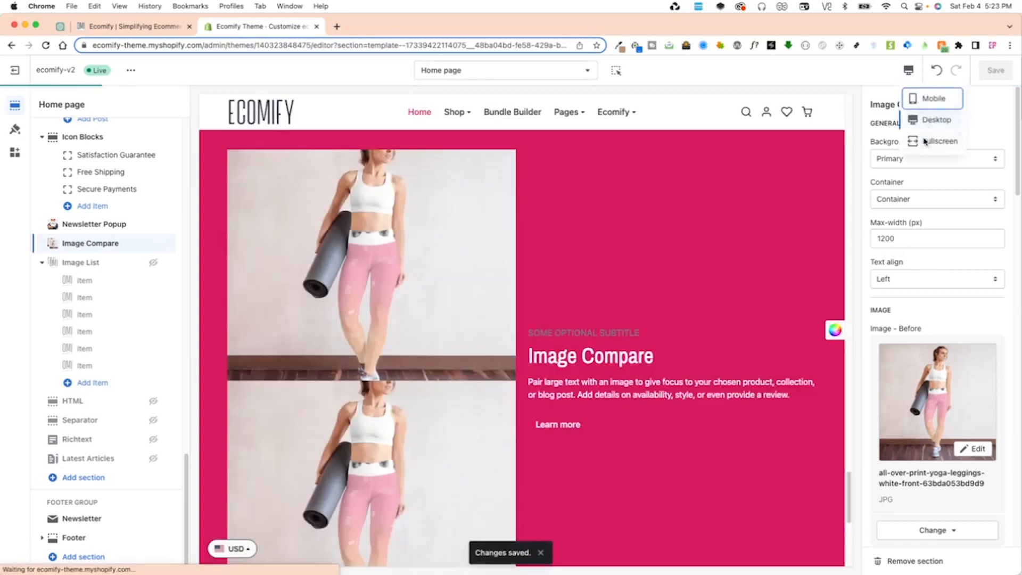
pyautogui.click(929, 141)
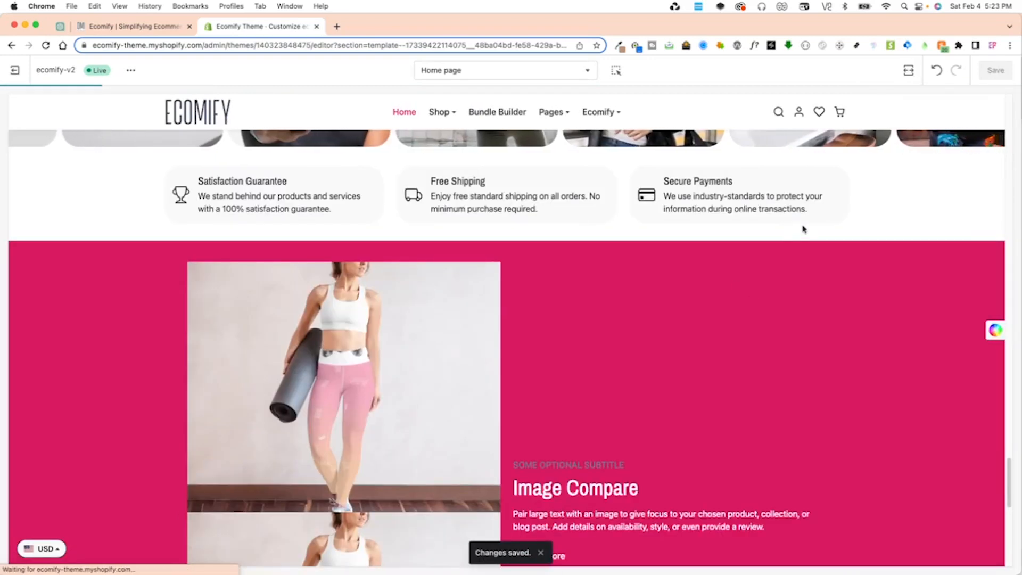
pyautogui.scroll(20, 537, 323)
pyautogui.scroll(-10, 536, 324)
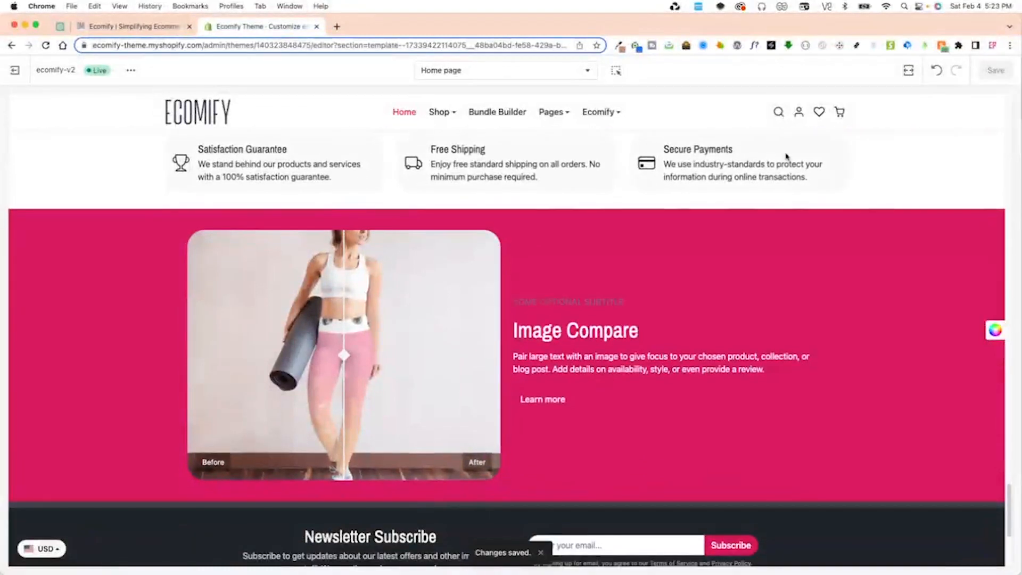
pyautogui.click(909, 71)
pyautogui.click(928, 119)
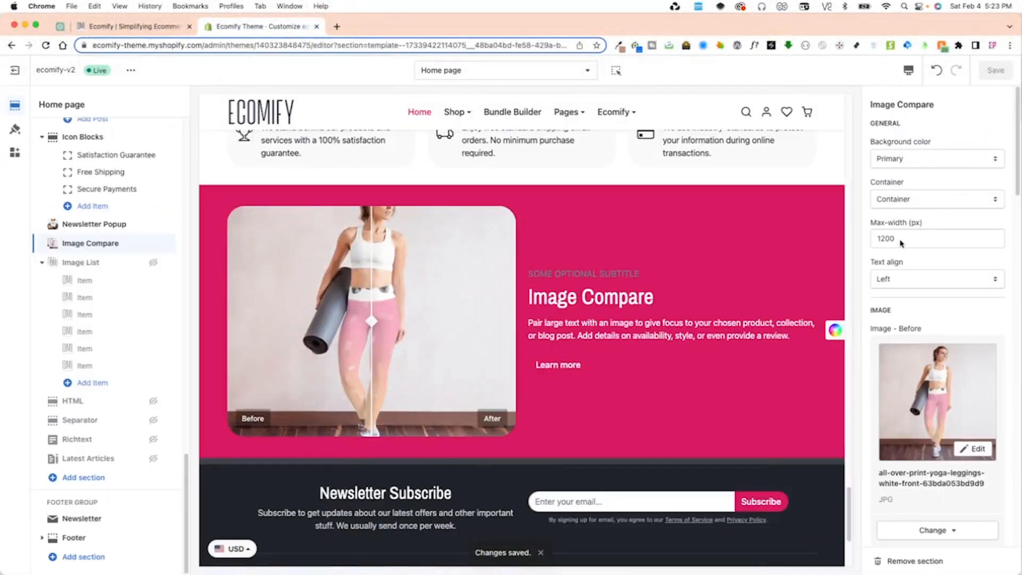
# Try centered text alignment on the Image Compare section, then restore it to Left.
pyautogui.moveTo(901, 243); pyautogui.dragTo(876, 241)
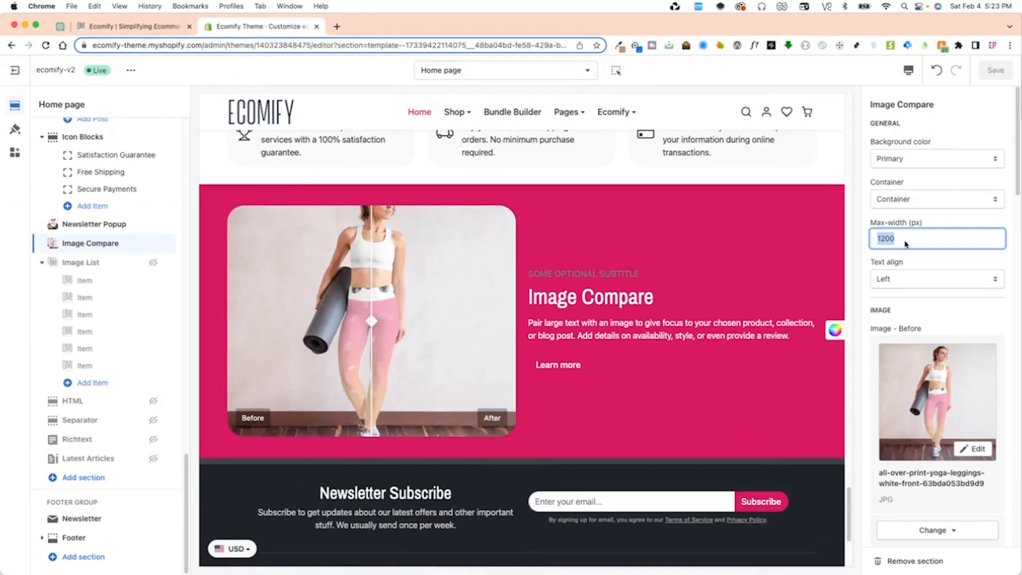
pyautogui.click(900, 280)
pyautogui.click(900, 291)
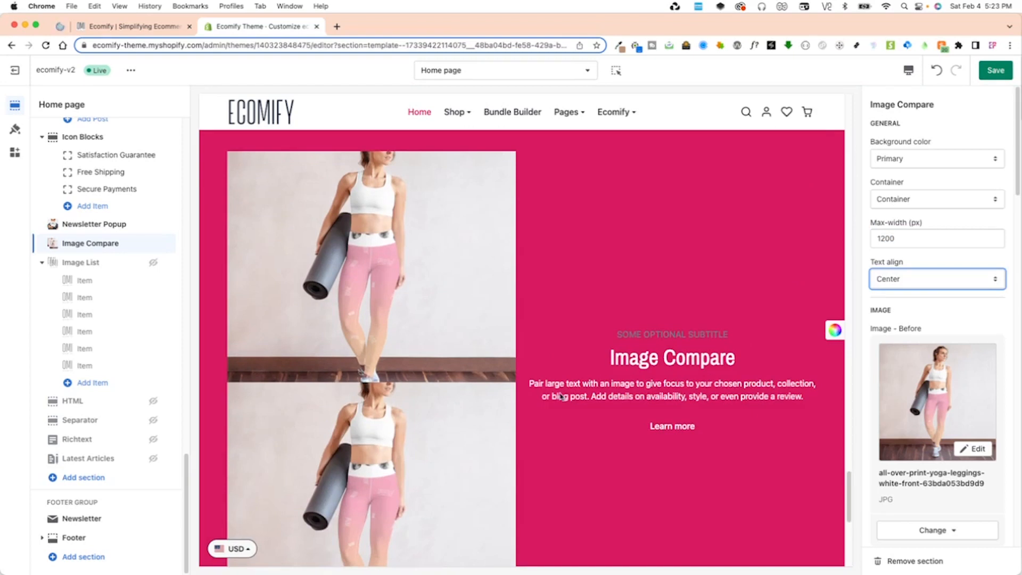
pyautogui.click(897, 278)
pyautogui.click(905, 265)
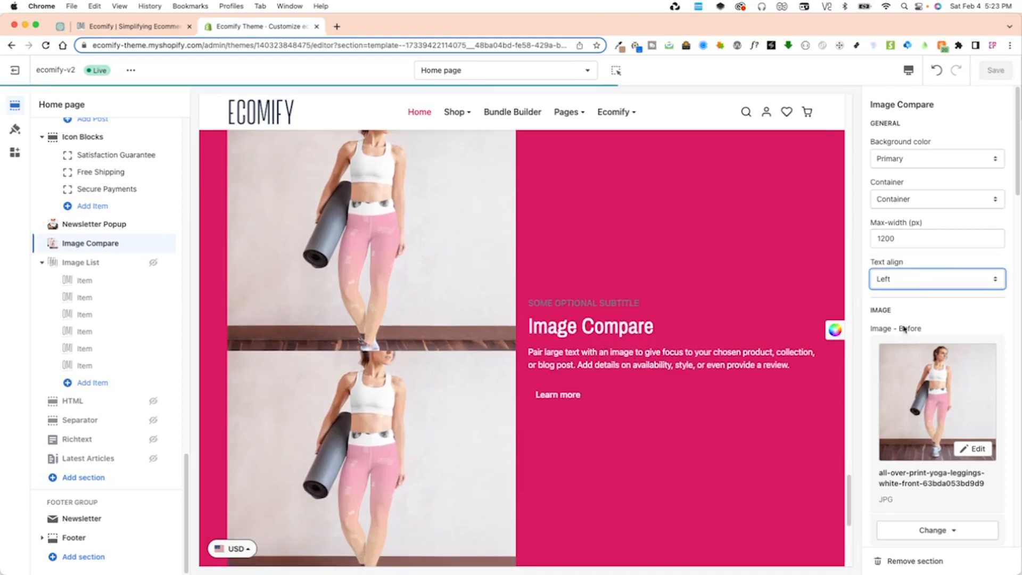
# Check the Library and Free images sources for the Before image, close the picker without choosing, and review the Before and After image settings.
pyautogui.scroll(-4, 904, 329)
pyautogui.scroll(1, 885, 162)
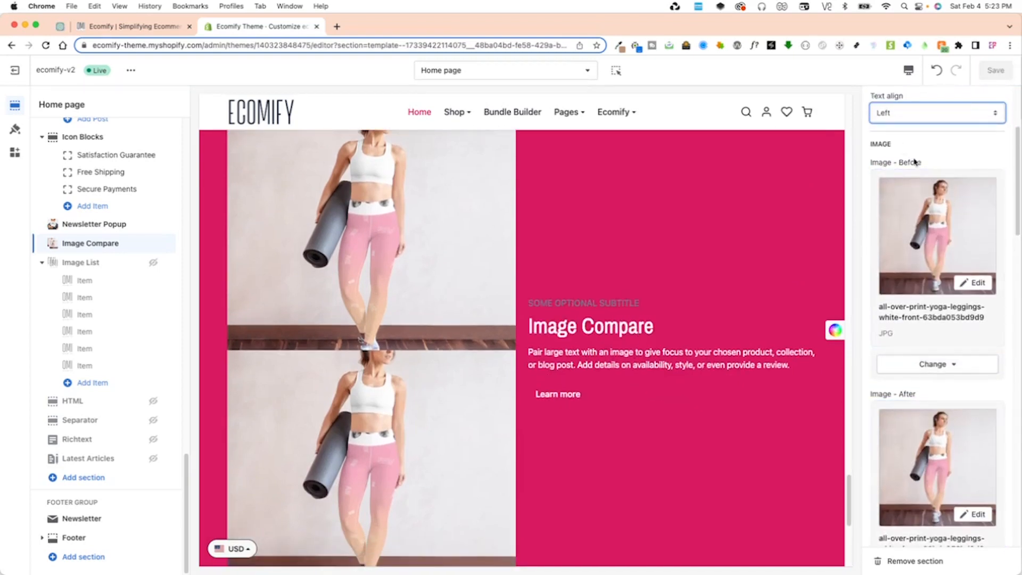
pyautogui.click(939, 237)
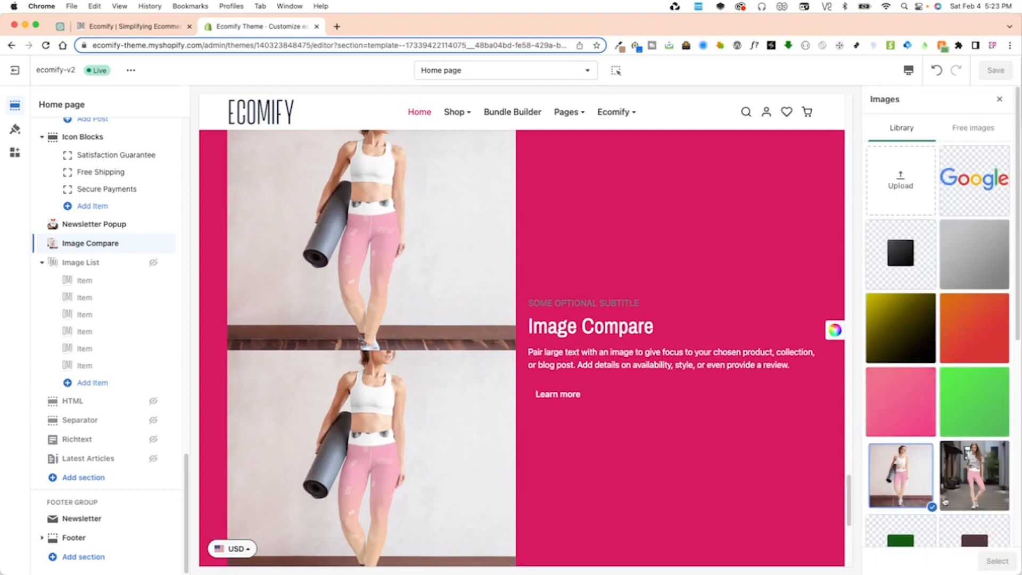
pyautogui.click(974, 128)
pyautogui.click(900, 128)
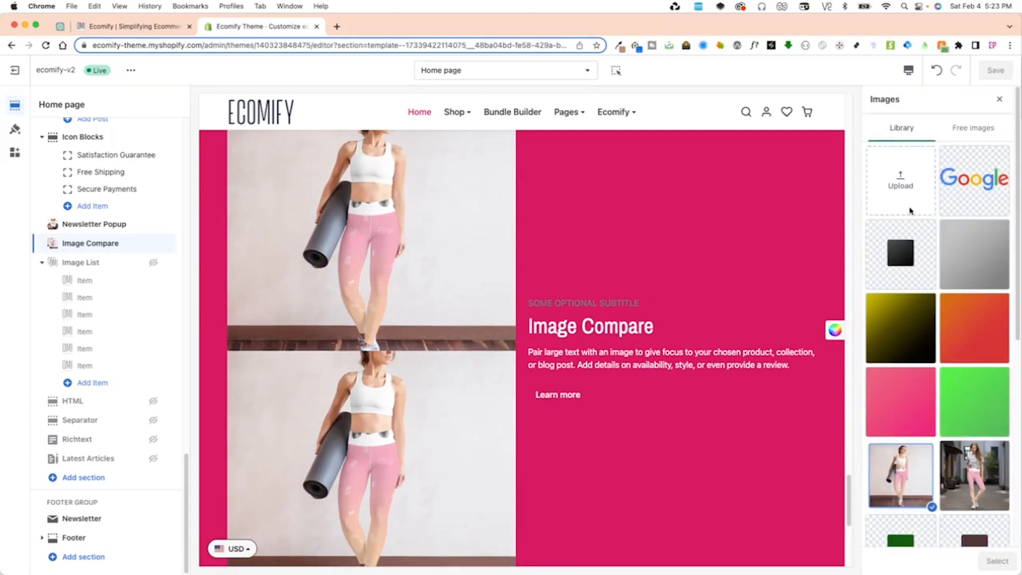
pyautogui.click(999, 99)
pyautogui.scroll(-5, 914, 199)
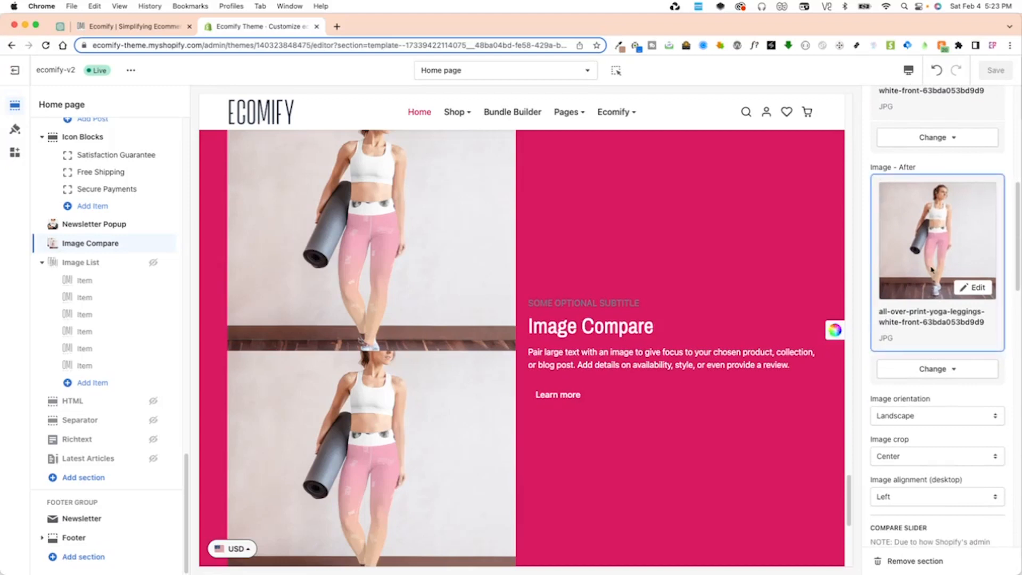
pyautogui.scroll(3, 926, 277)
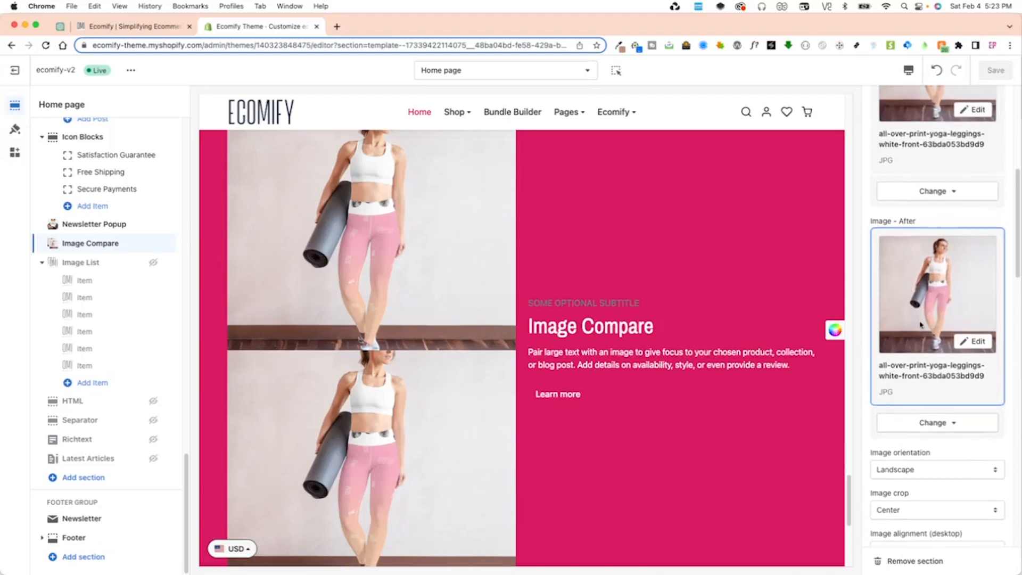
pyautogui.scroll(4, 919, 323)
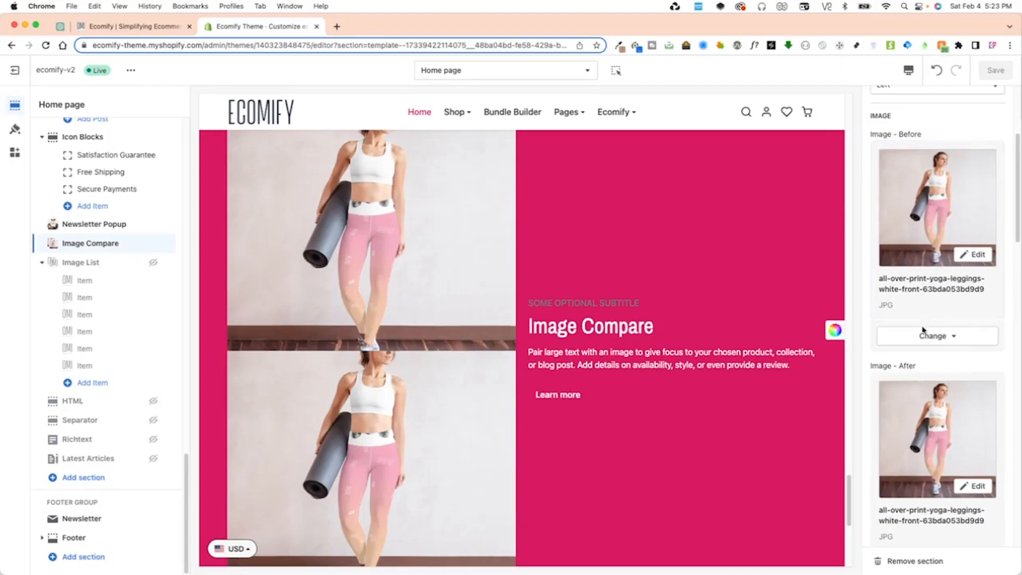
pyautogui.scroll(-8, 917, 420)
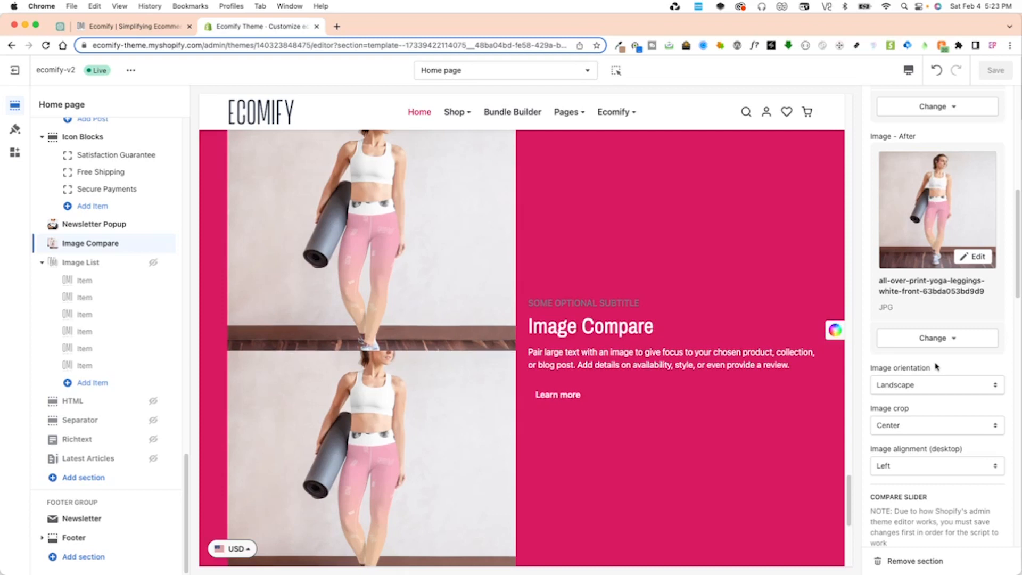
# Set the Image Compare section's image orientation to Square and save the theme.
pyautogui.scroll(-3, 917, 326)
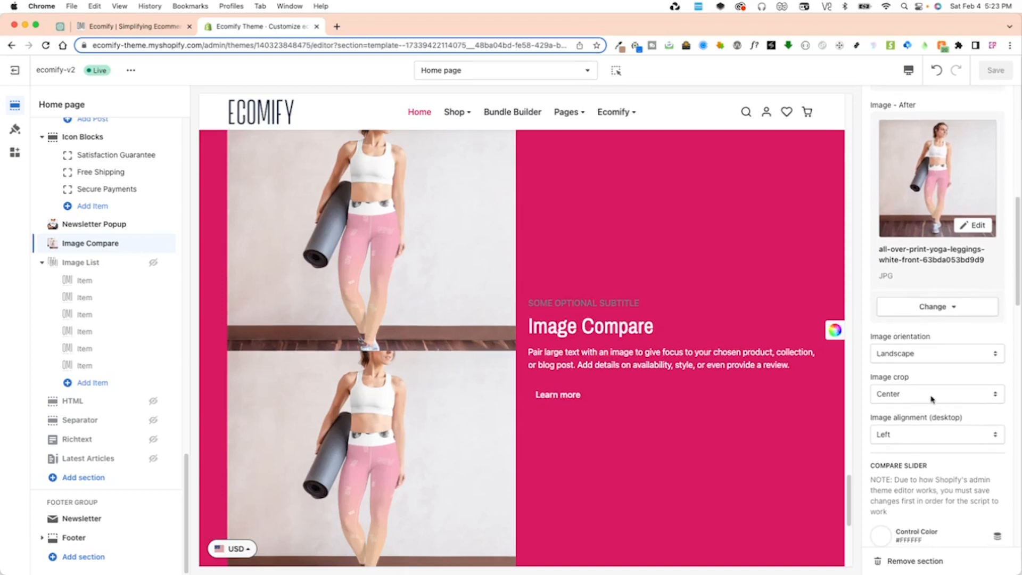
pyautogui.click(896, 320)
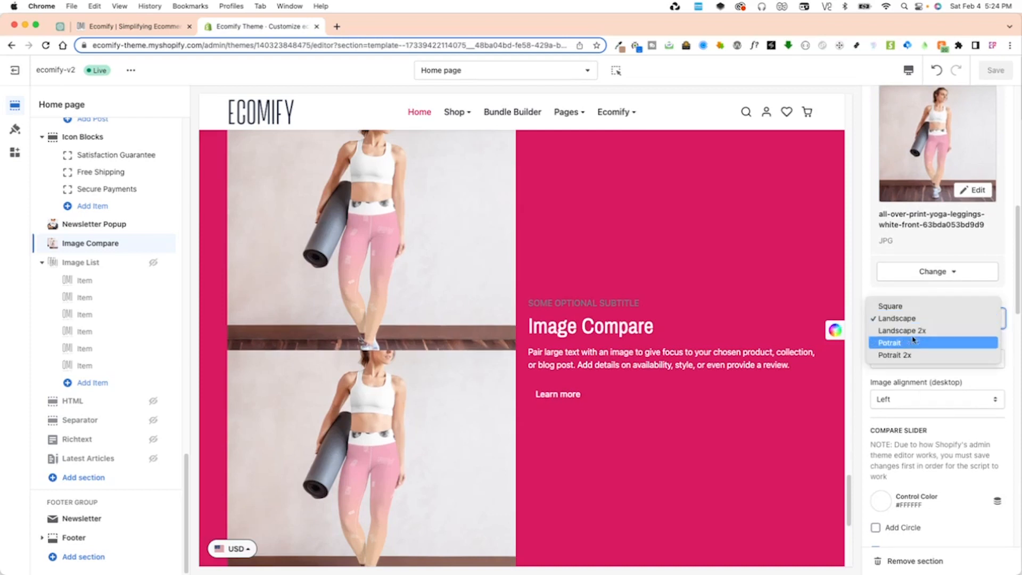
pyautogui.click(899, 307)
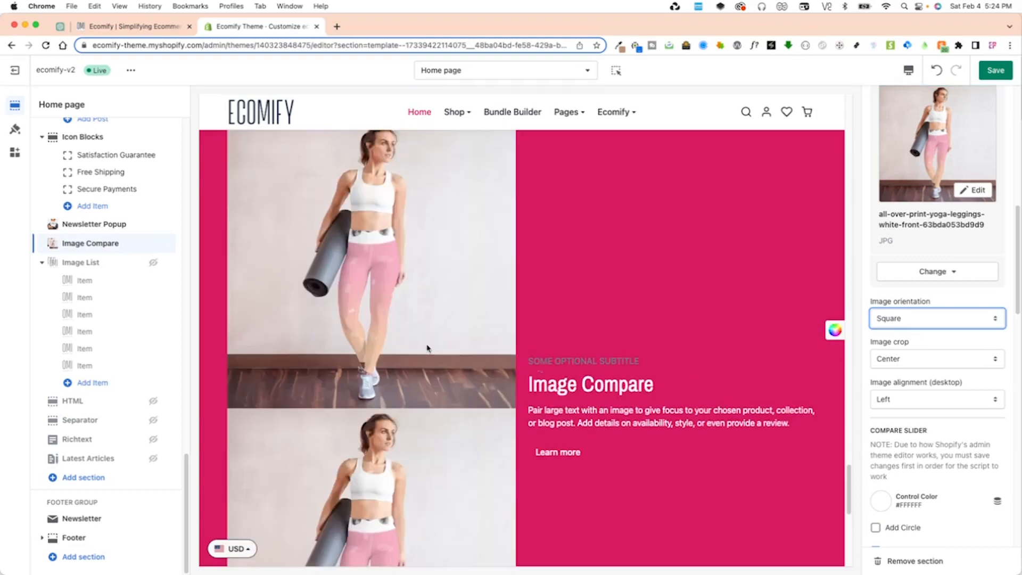
pyautogui.click(995, 71)
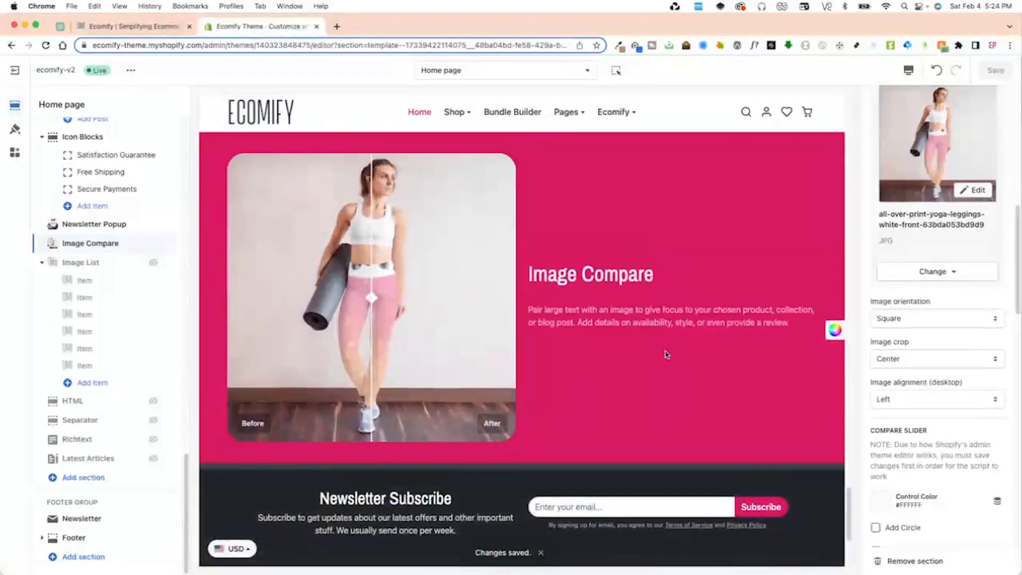
# Switch the compare images to the Landscape 2x orientation and save the theme.
pyautogui.click(907, 318)
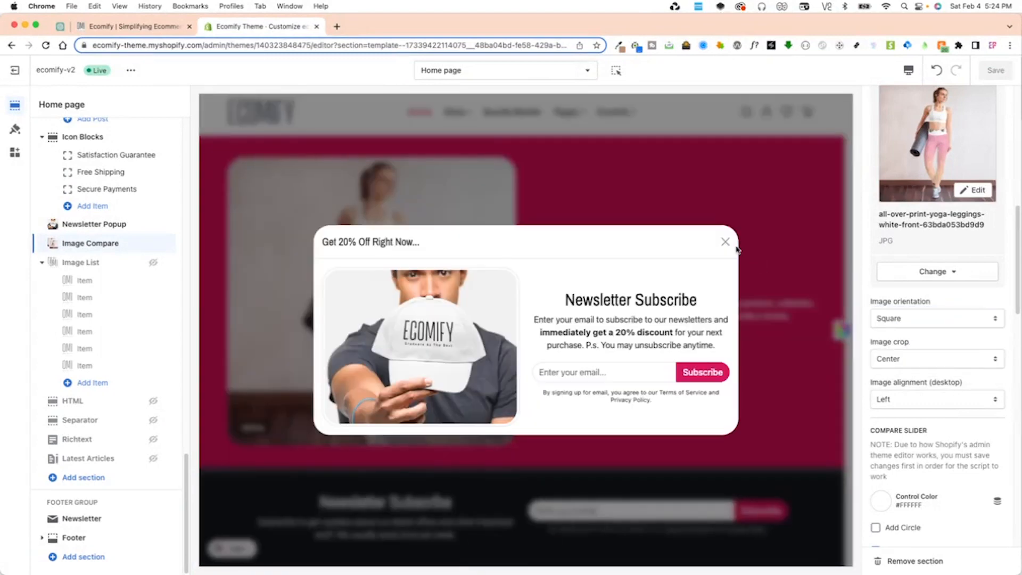
pyautogui.click(726, 241)
pyautogui.click(915, 319)
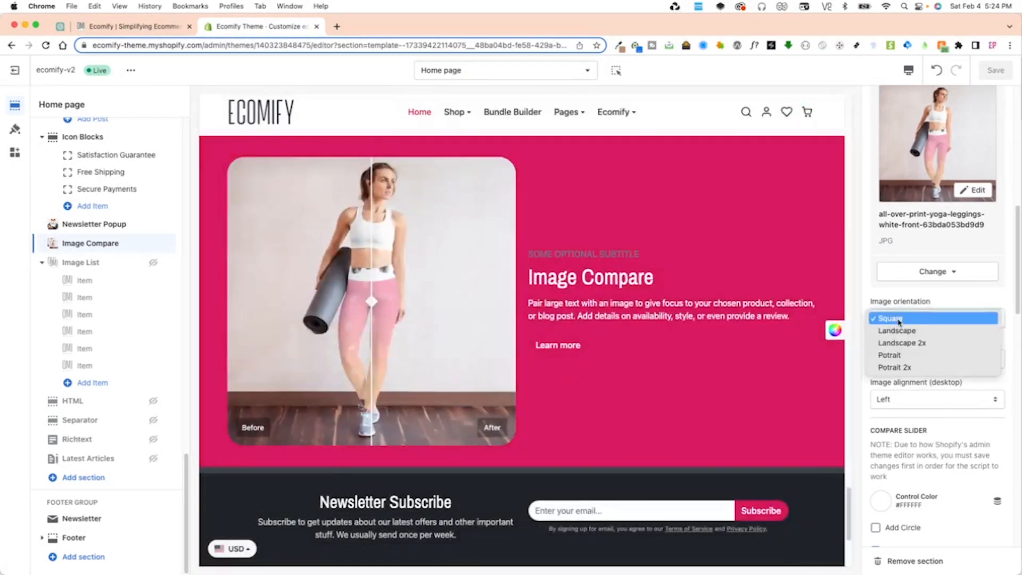
pyautogui.click(912, 343)
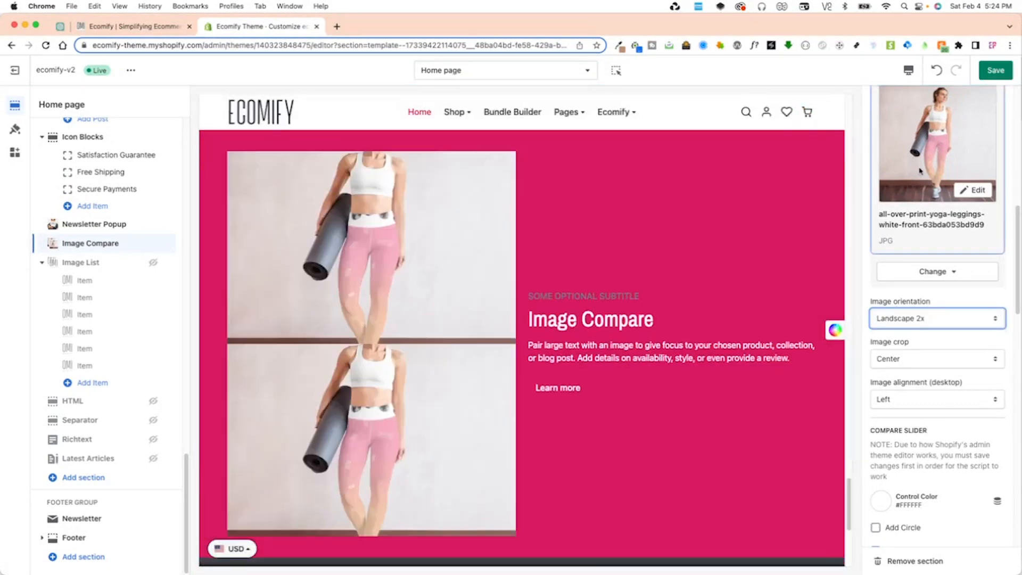
pyautogui.press('super+s')
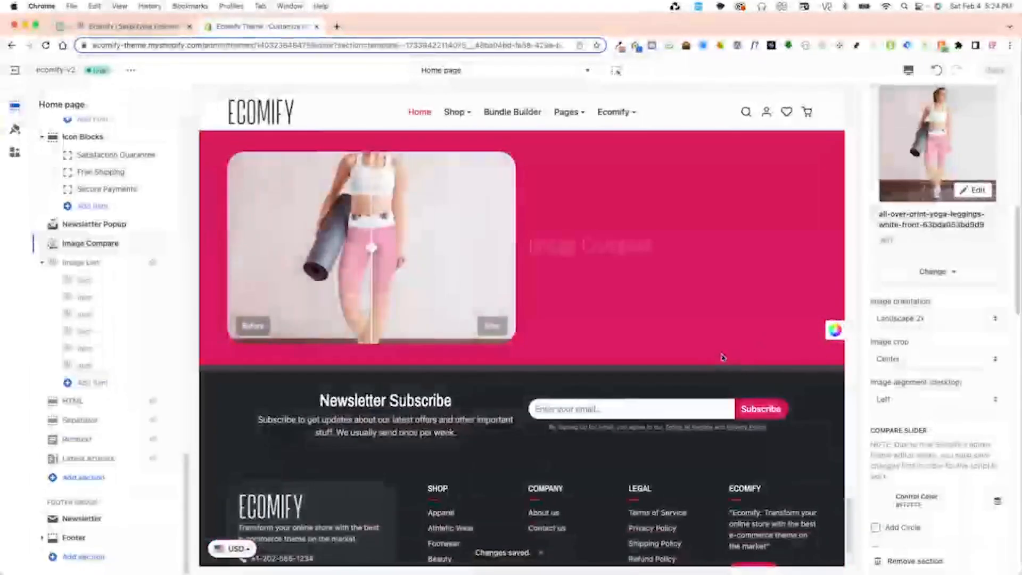
# Set the image orientation to Potrait 2x, save the theme, and test the compare slider in the preview.
pyautogui.click(924, 318)
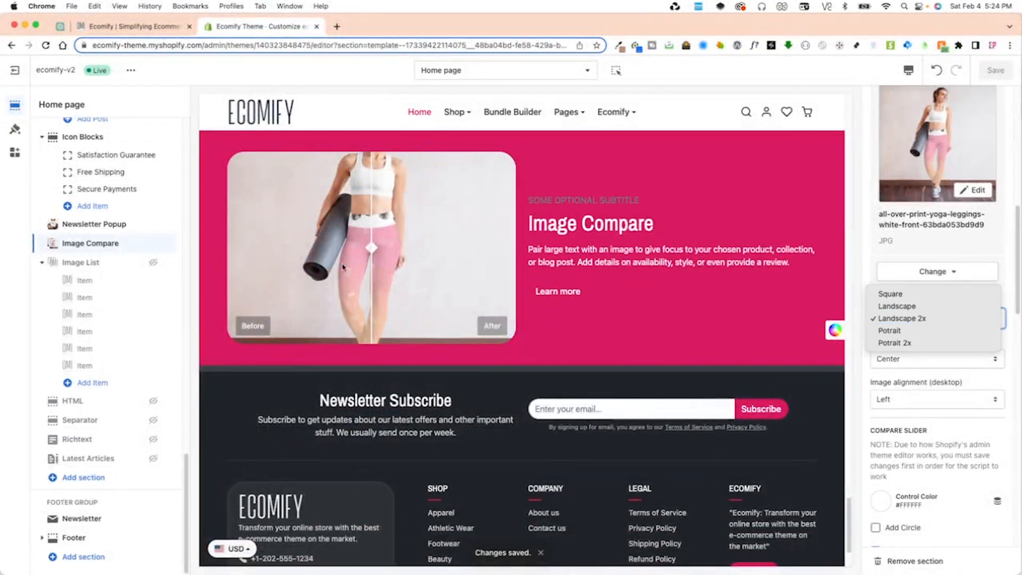
pyautogui.click(915, 344)
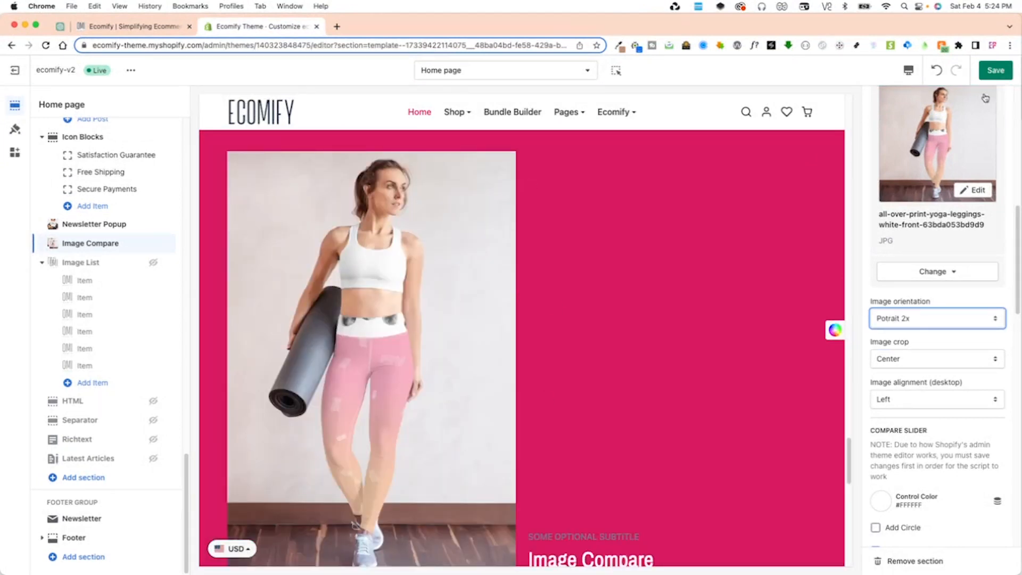
pyautogui.click(996, 69)
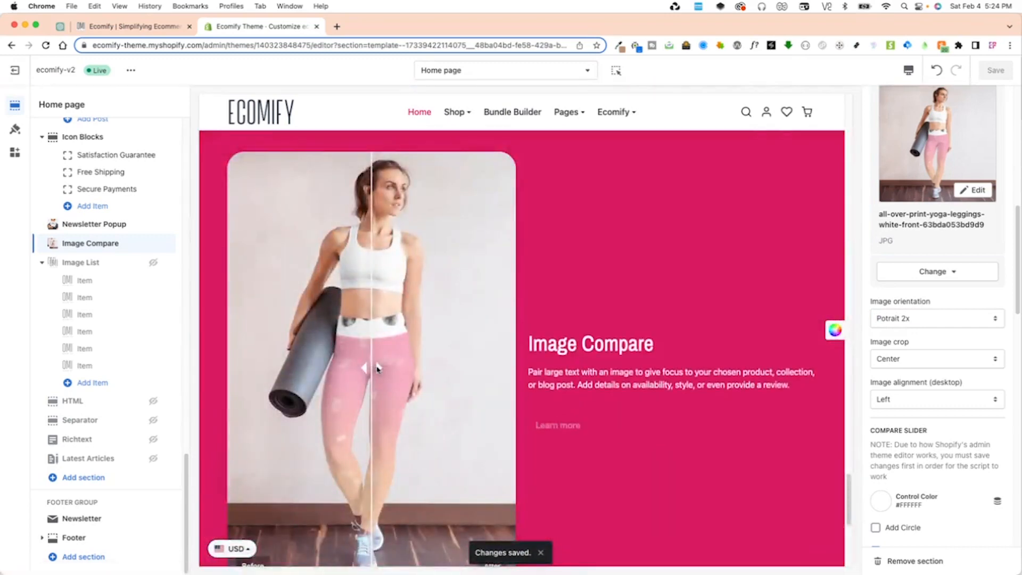
pyautogui.moveTo(377, 369); pyautogui.dragTo(302, 373)
pyautogui.scroll(-1, 589, 375)
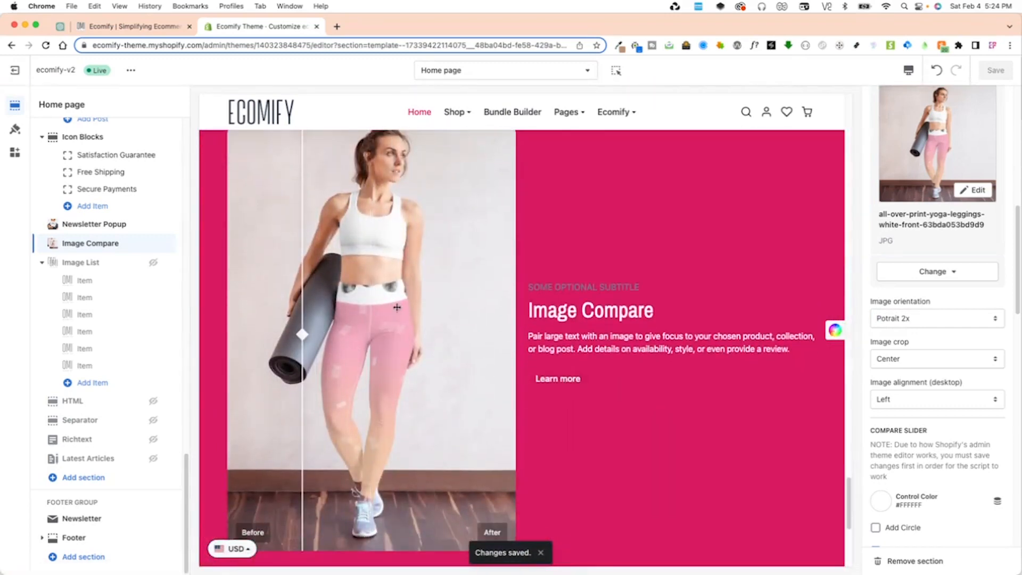
# Set the section's desktop image alignment to Right.
pyautogui.scroll(-1, 921, 419)
pyautogui.scroll(-1, 921, 419)
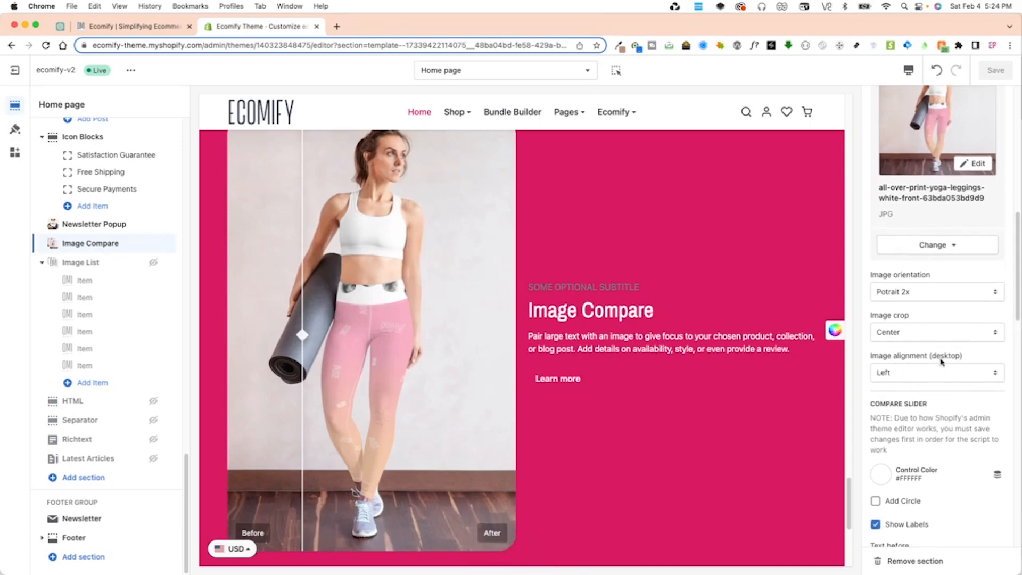
pyautogui.click(940, 371)
pyautogui.click(895, 385)
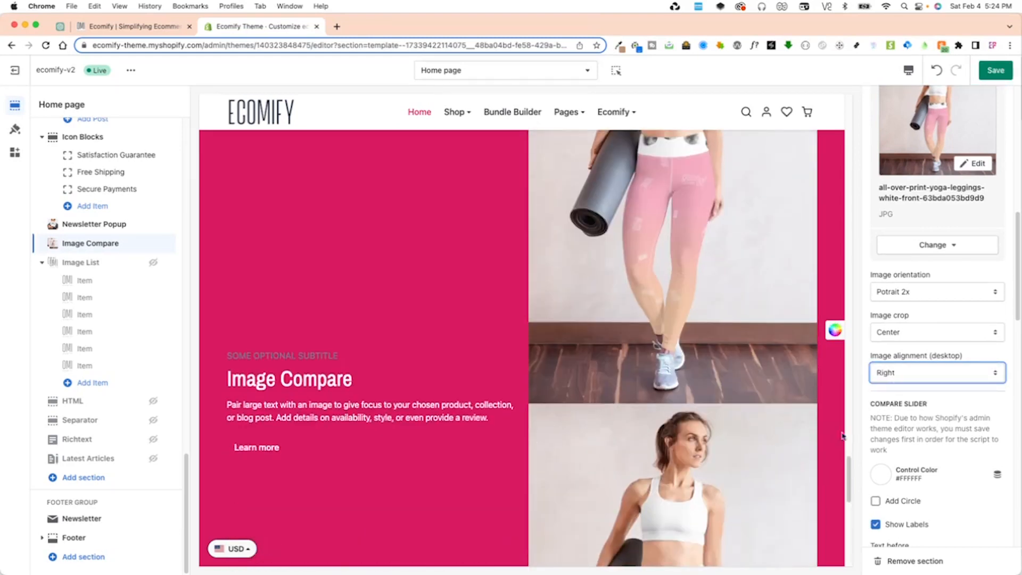
# Enable Add Circle for the compare slider, save the theme, and test the slider handle in the preview.
pyautogui.scroll(-3, 937, 320)
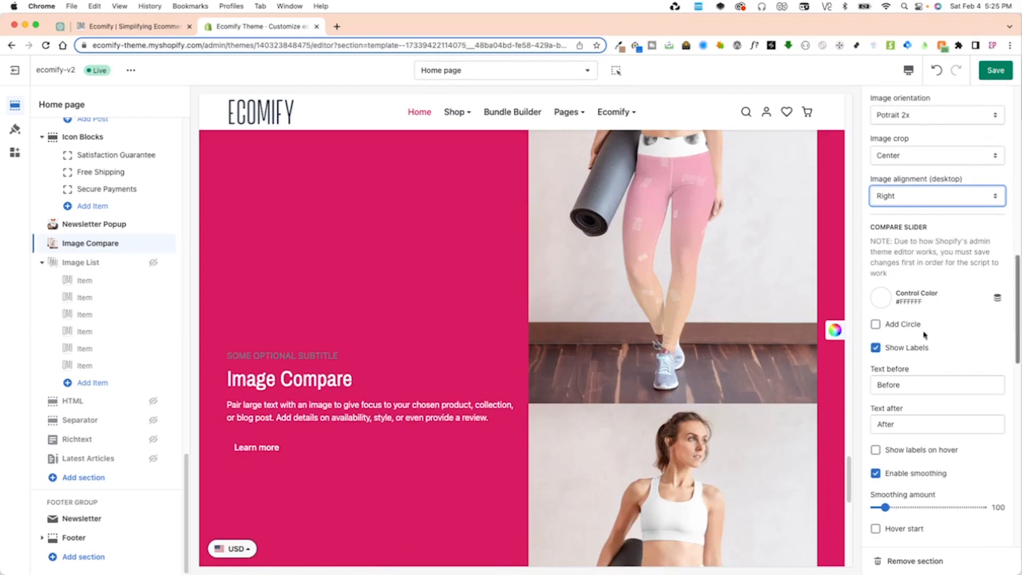
pyautogui.scroll(-2, 907, 275)
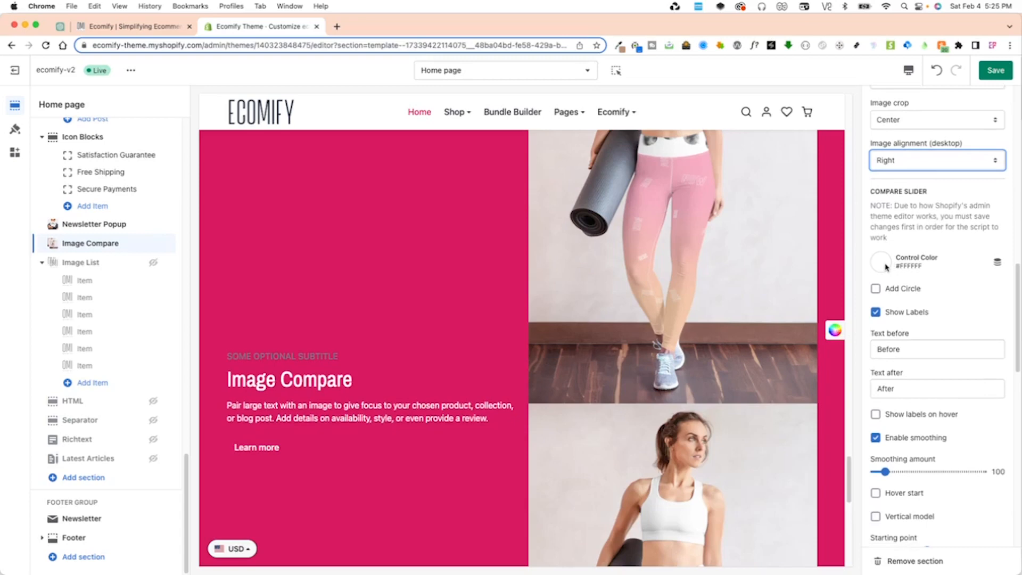
pyautogui.scroll(-7, 703, 403)
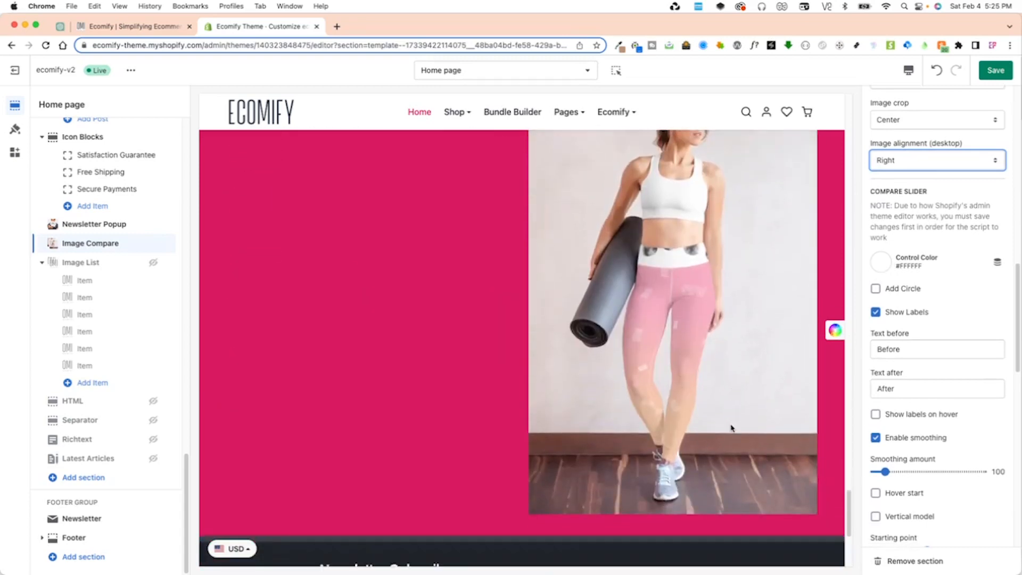
pyautogui.scroll(5, 731, 426)
pyautogui.scroll(3, 716, 358)
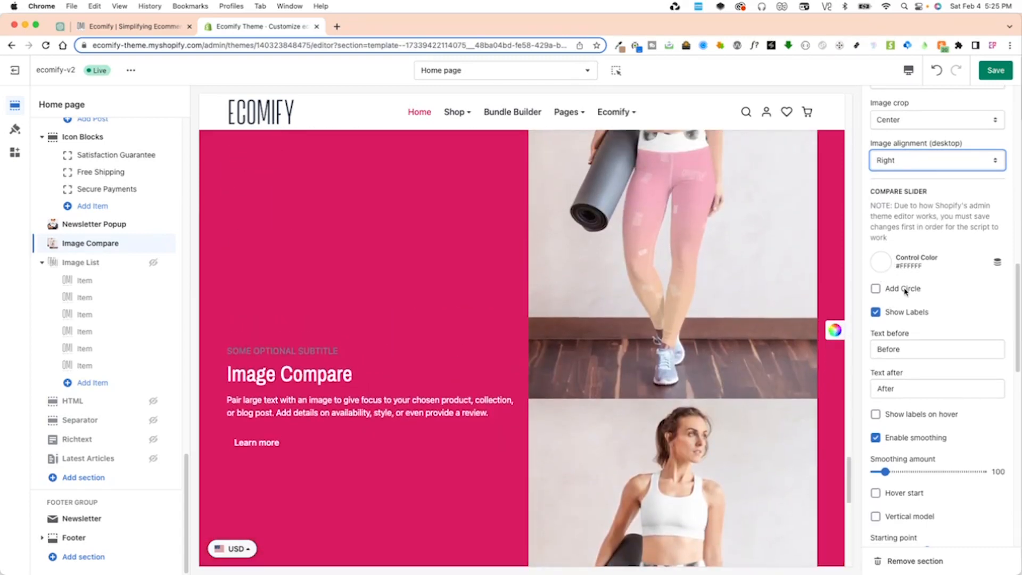
pyautogui.click(905, 290)
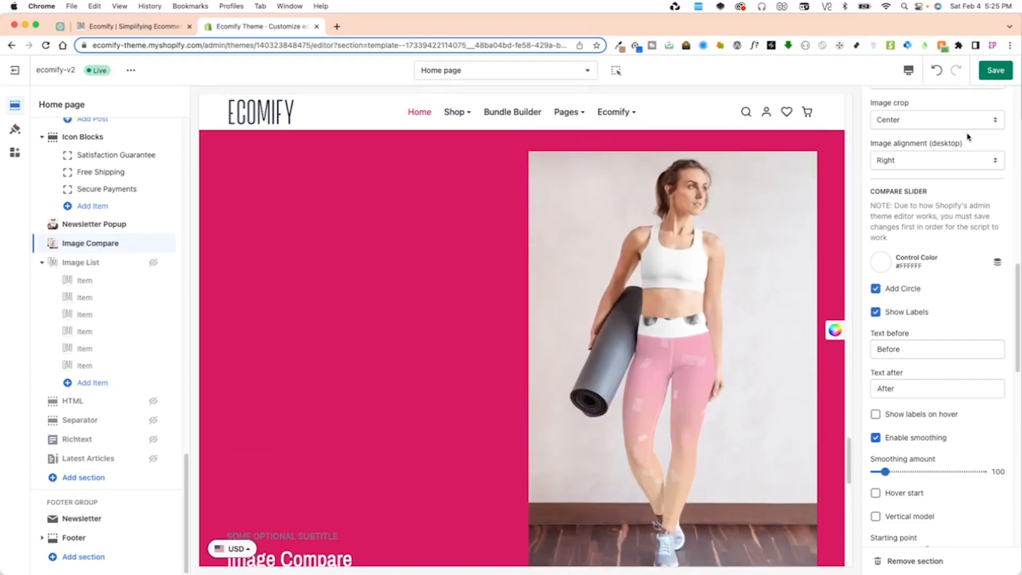
pyautogui.click(993, 72)
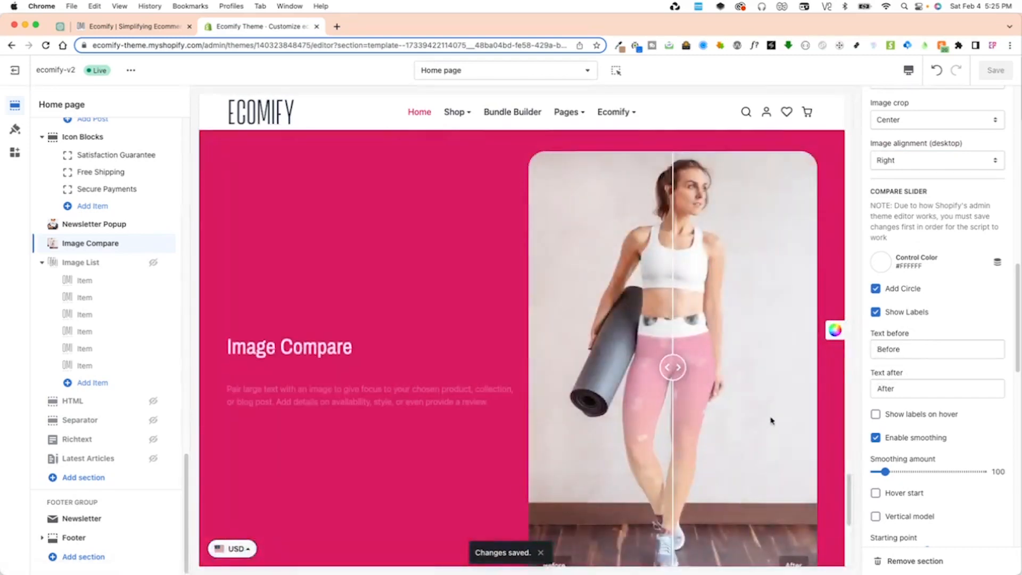
pyautogui.moveTo(671, 331)
pyautogui.mouseDown()
pyautogui.moveTo(591, 330)
pyautogui.moveTo(685, 330)
pyautogui.mouseUp()
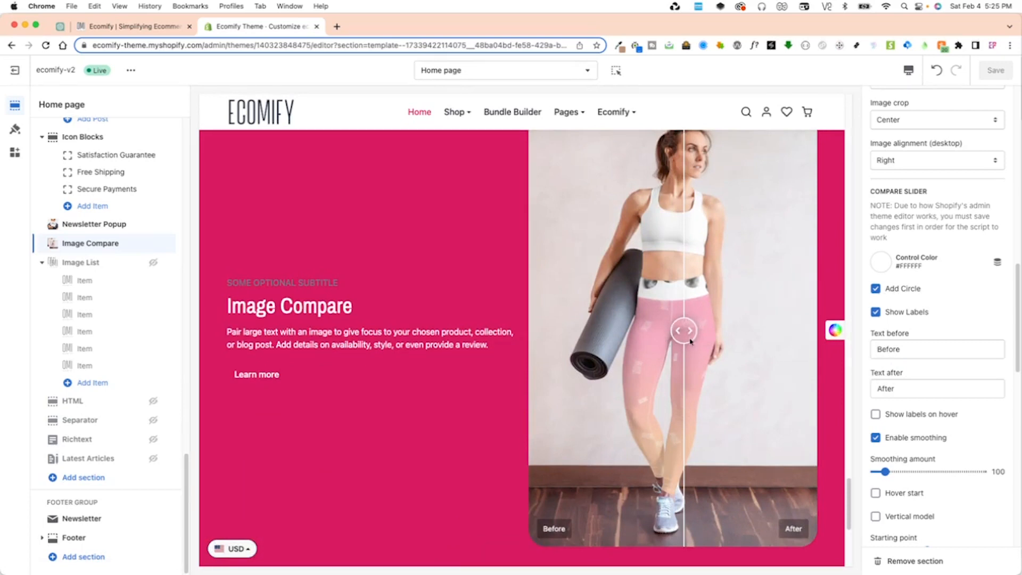
# Turn on Show labels on hover for the compare slider and set its smoothing amount to 710.
pyautogui.scroll(-3, 917, 362)
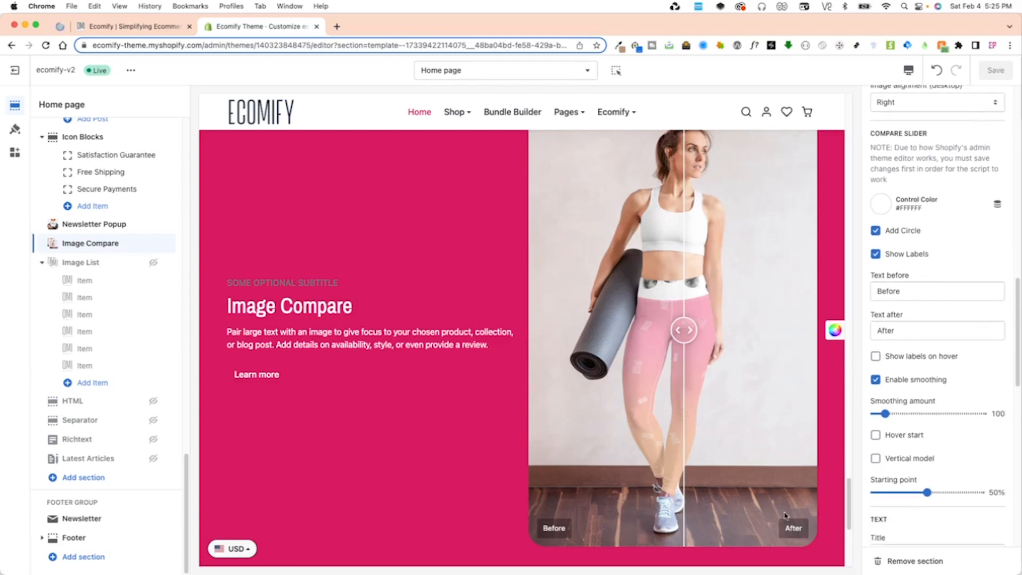
pyautogui.click(919, 357)
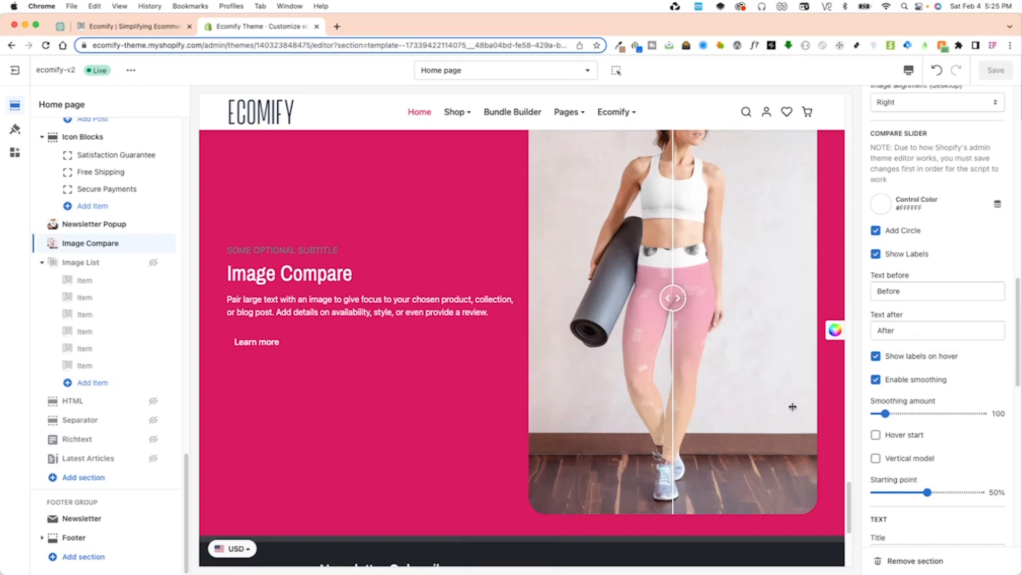
pyautogui.scroll(-1, 925, 446)
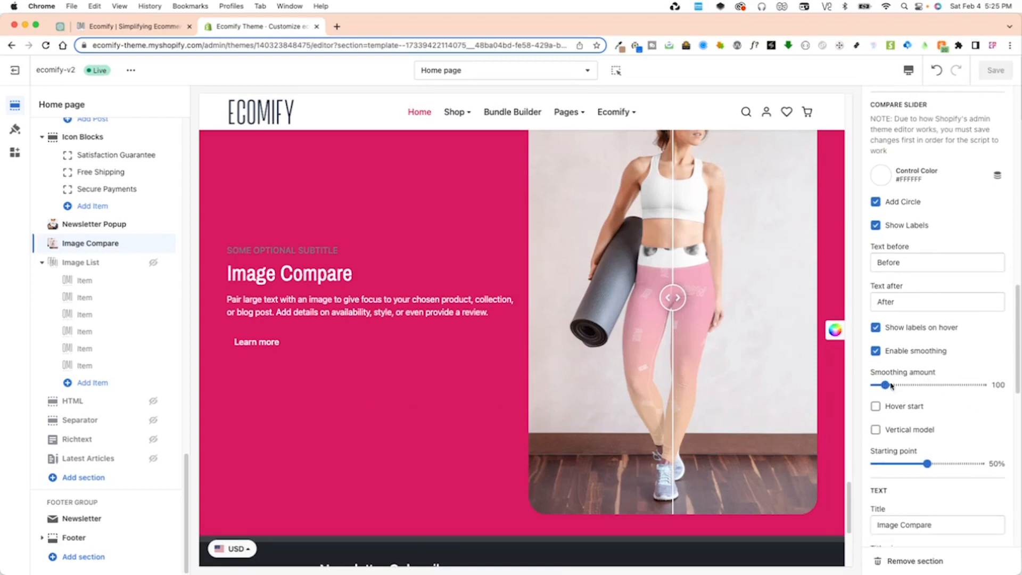
pyautogui.click(953, 384)
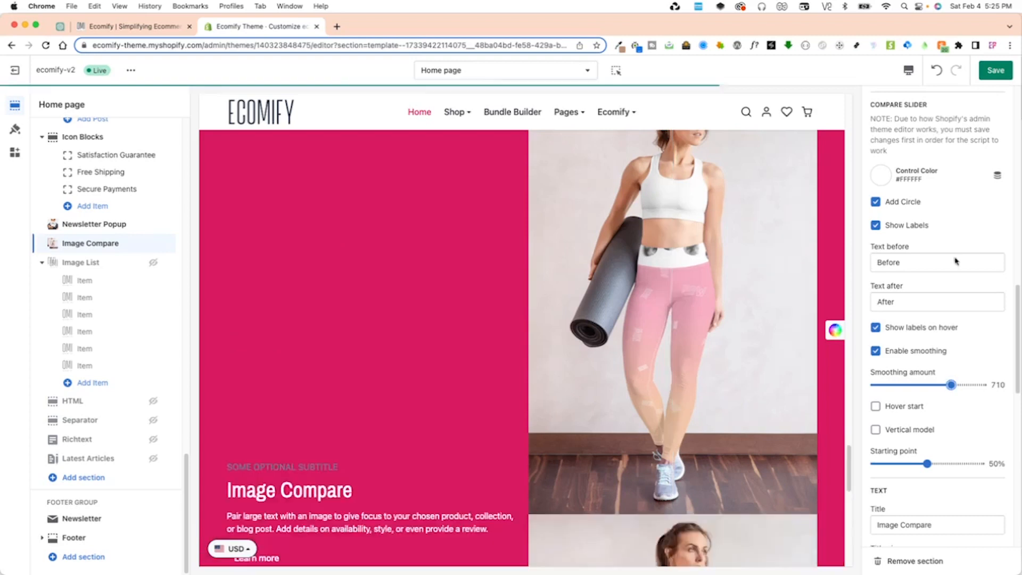
# Save the theme, enable Hover start for the compare slider, save again, and test the slider by hovering in the preview.
pyautogui.click(996, 71)
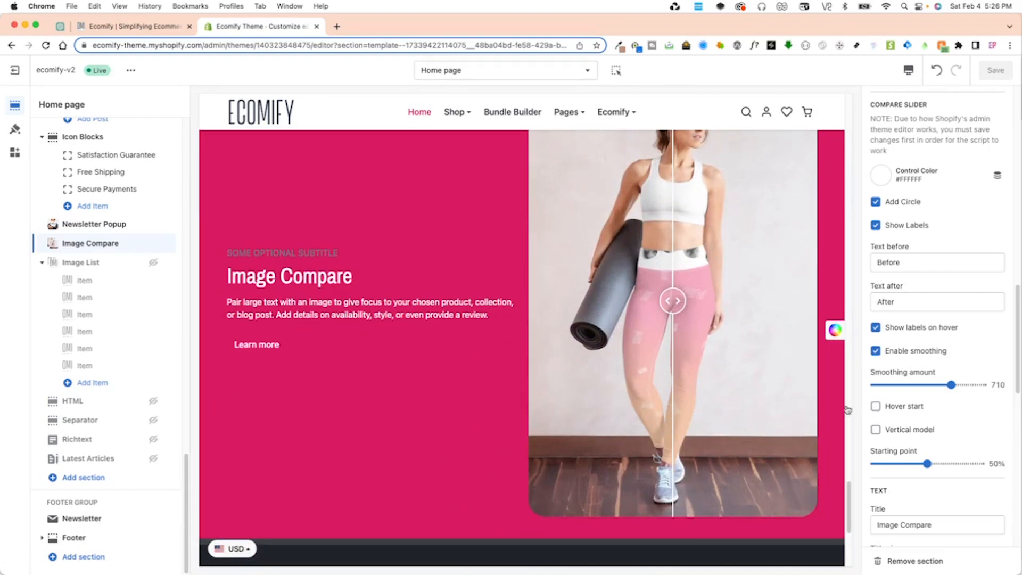
pyautogui.click(900, 411)
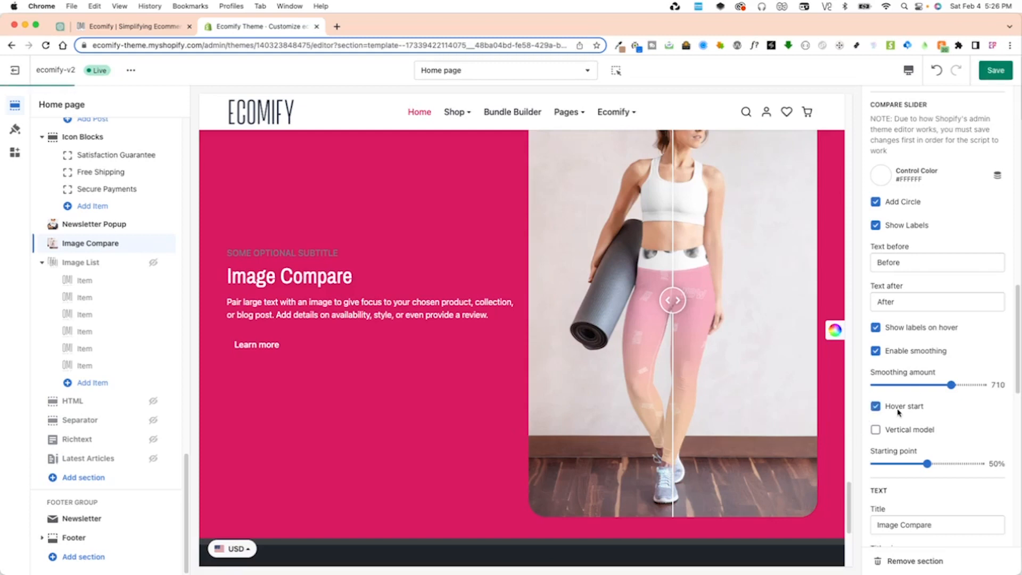
pyautogui.press('super+s')
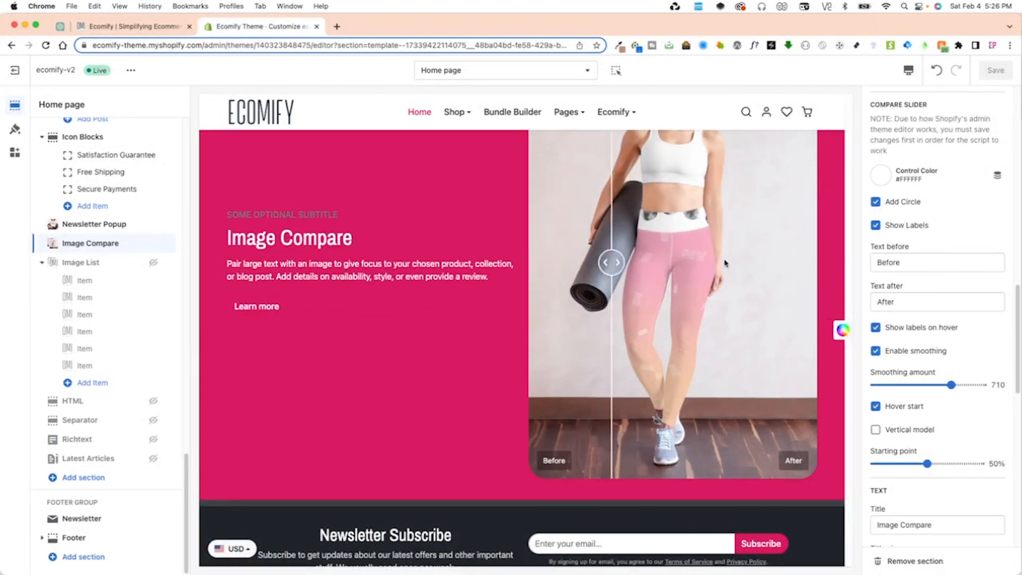
pyautogui.scroll(3, 683, 440)
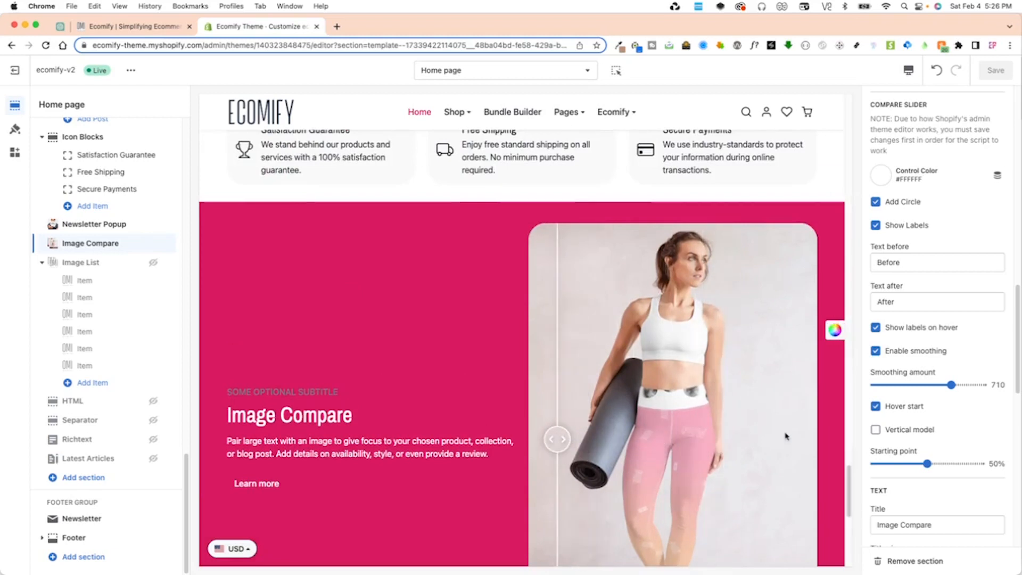
pyautogui.scroll(-2, 786, 437)
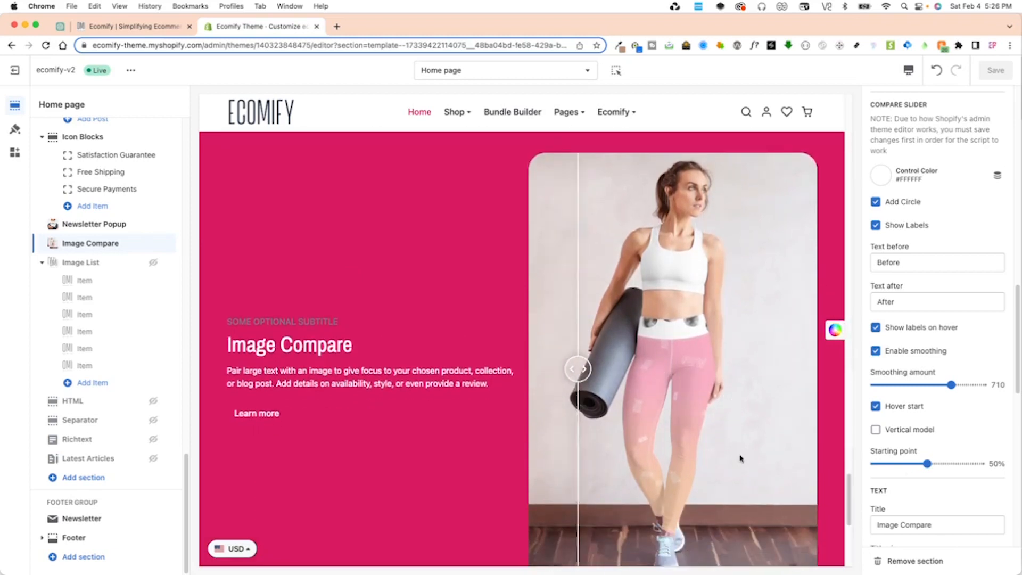
pyautogui.scroll(-3, 740, 459)
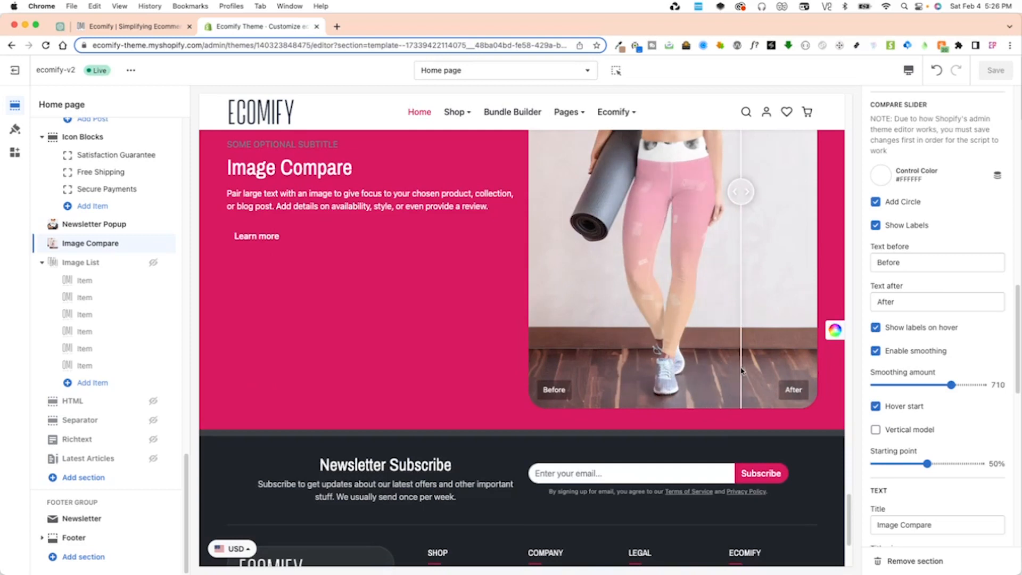
# Examine the Image Compare section's title size and subtitle size options and the subtitle text in the preview.
pyautogui.scroll(-5, 905, 479)
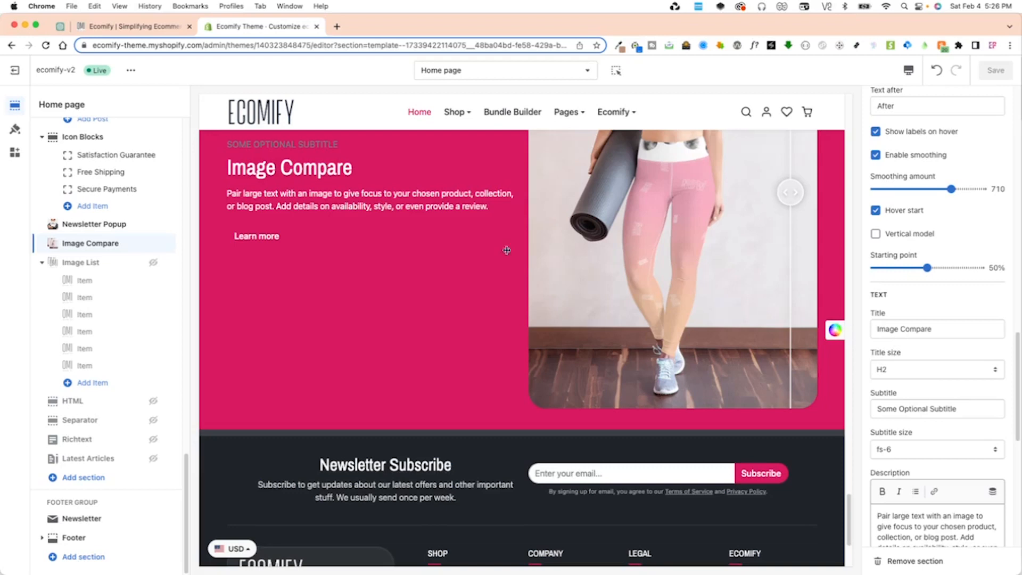
pyautogui.click(900, 370)
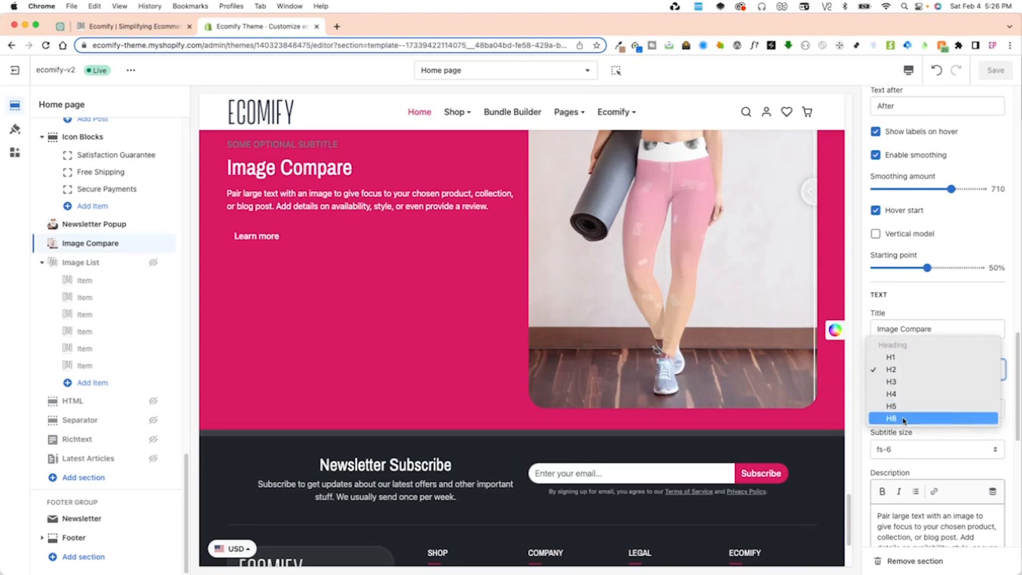
pyautogui.click(906, 441)
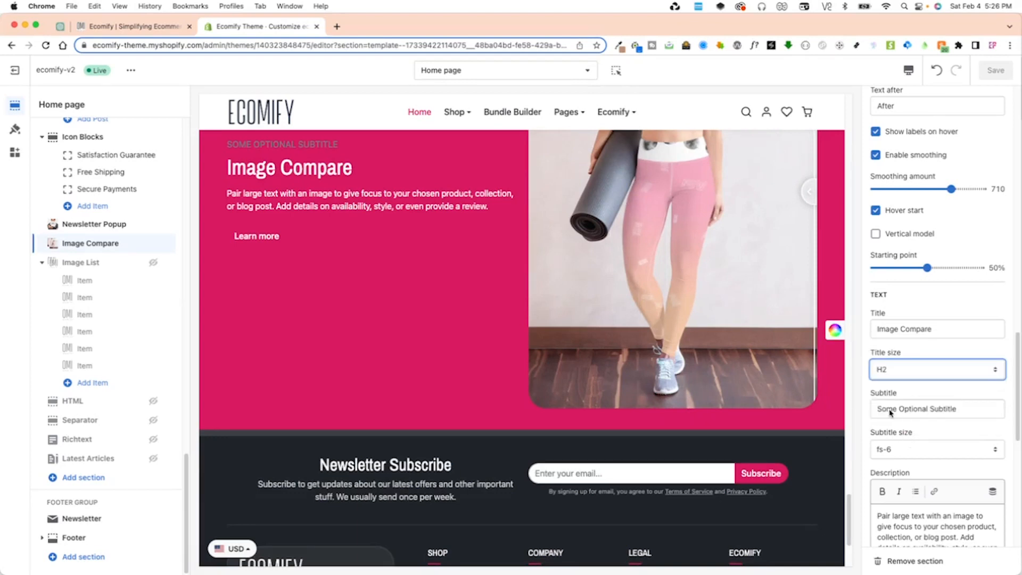
pyautogui.moveTo(239, 144); pyautogui.dragTo(341, 153)
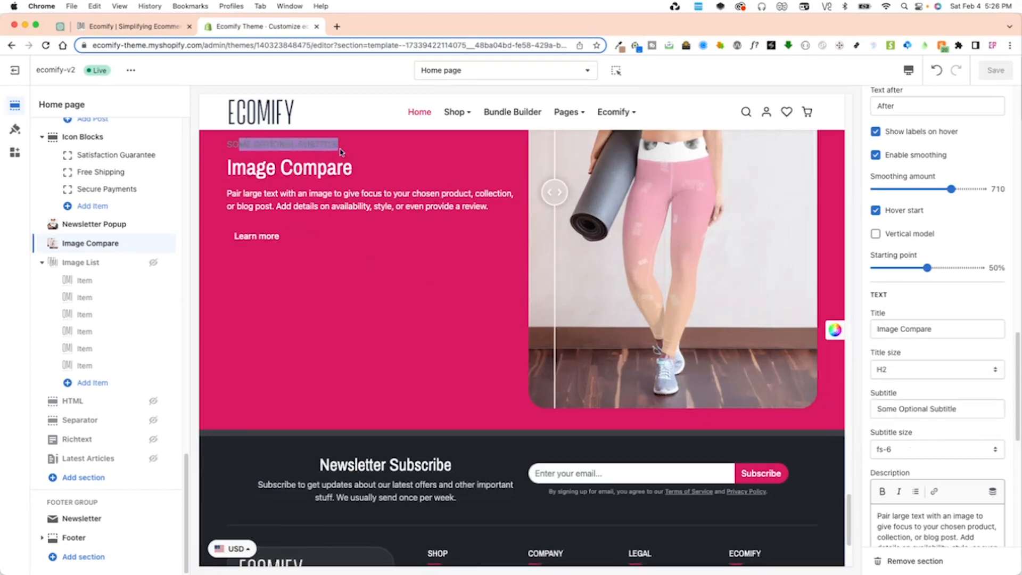
pyautogui.scroll(-2, 916, 426)
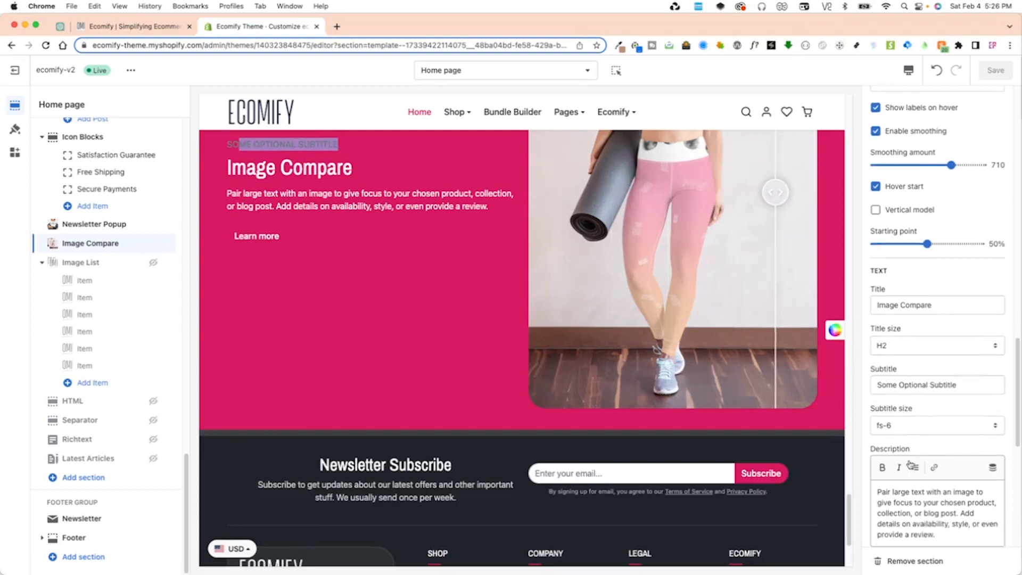
pyautogui.click(914, 419)
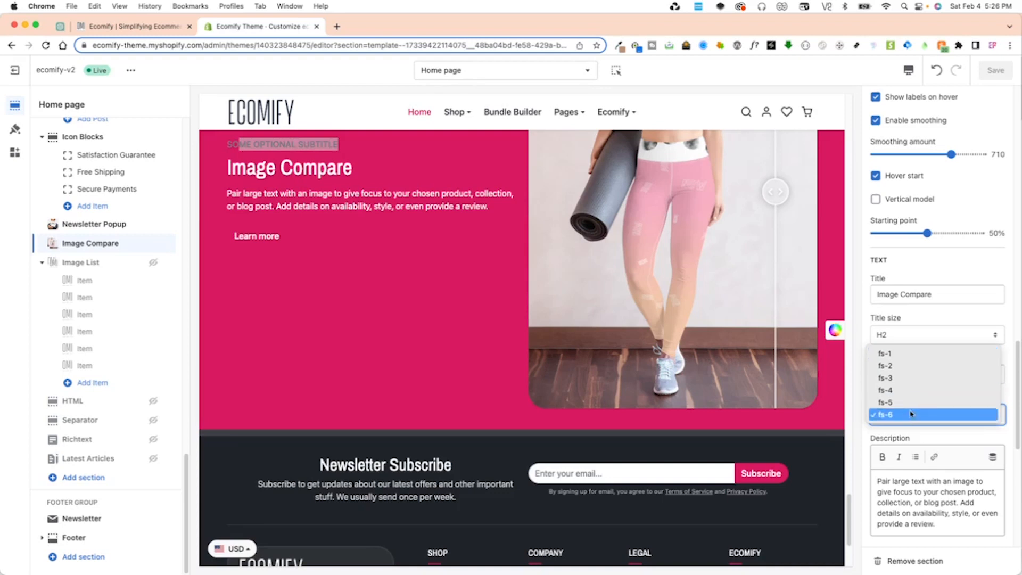
pyautogui.click(910, 421)
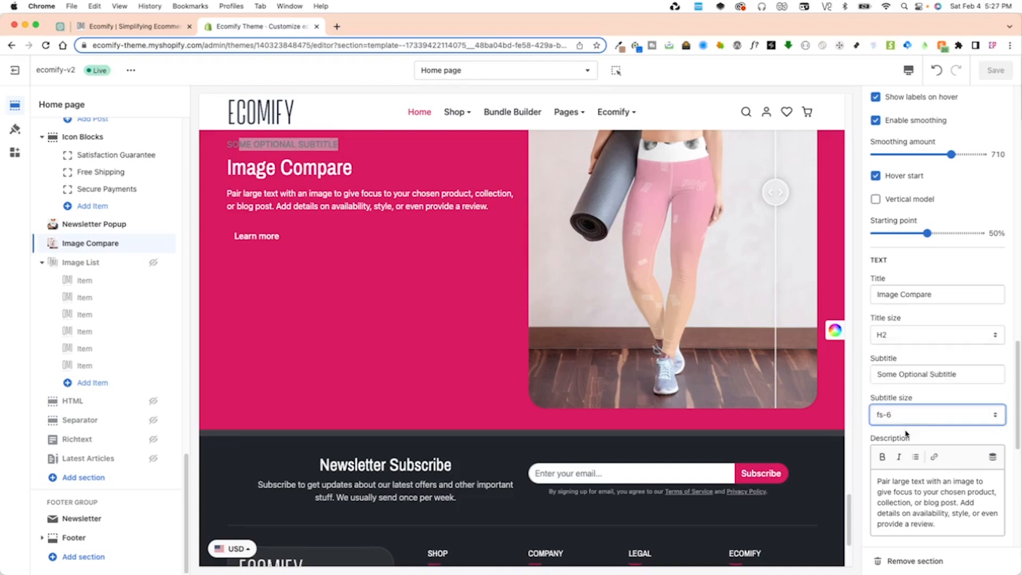
# Set the Image Compare section's description size to fs-3 and save the theme.
pyautogui.scroll(-3, 935, 460)
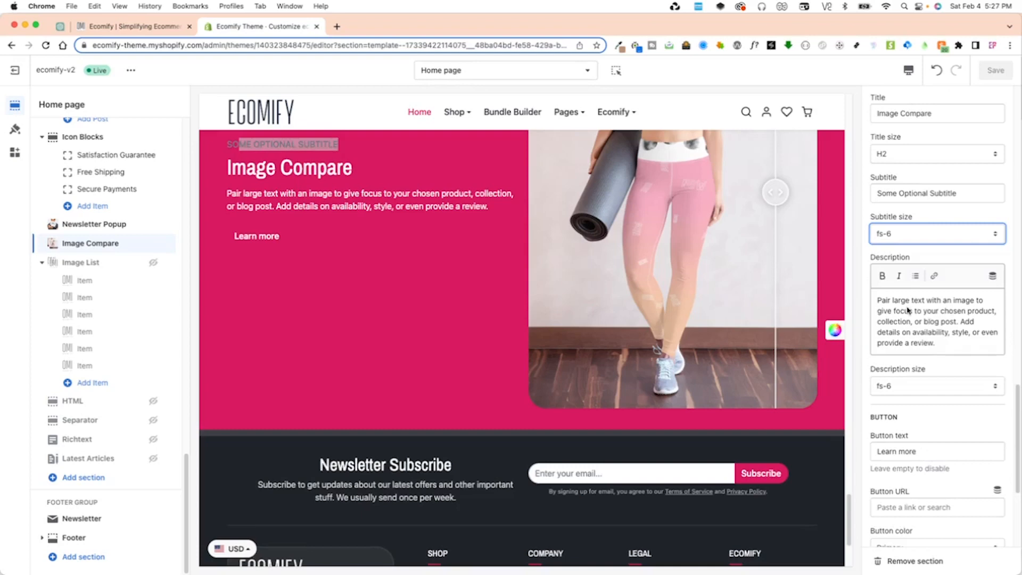
pyautogui.click(894, 387)
pyautogui.click(911, 351)
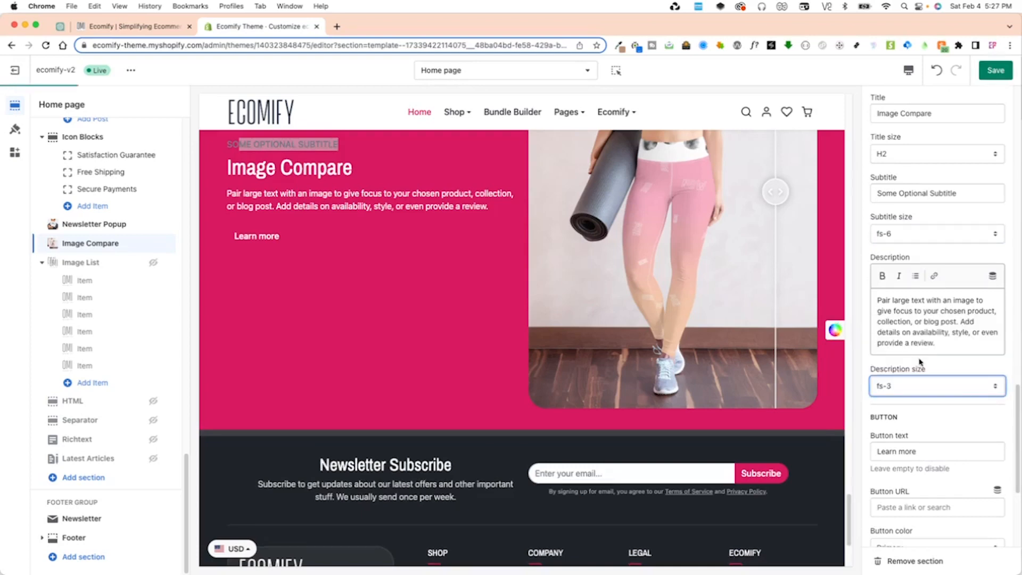
pyautogui.click(999, 73)
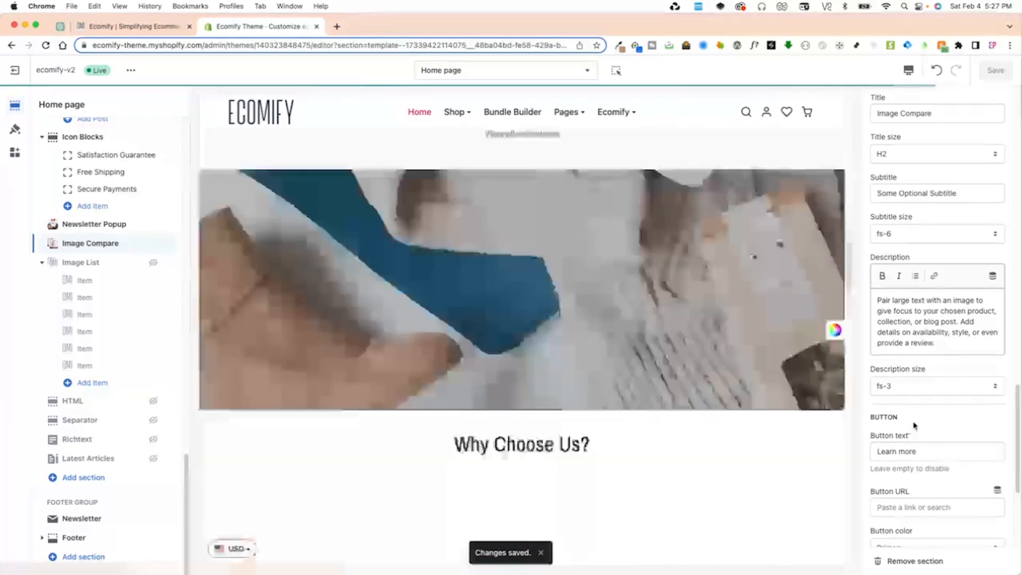
# Try Secondary as the color of the section's Learn more button and check it in the preview.
pyautogui.scroll(-5, 929, 436)
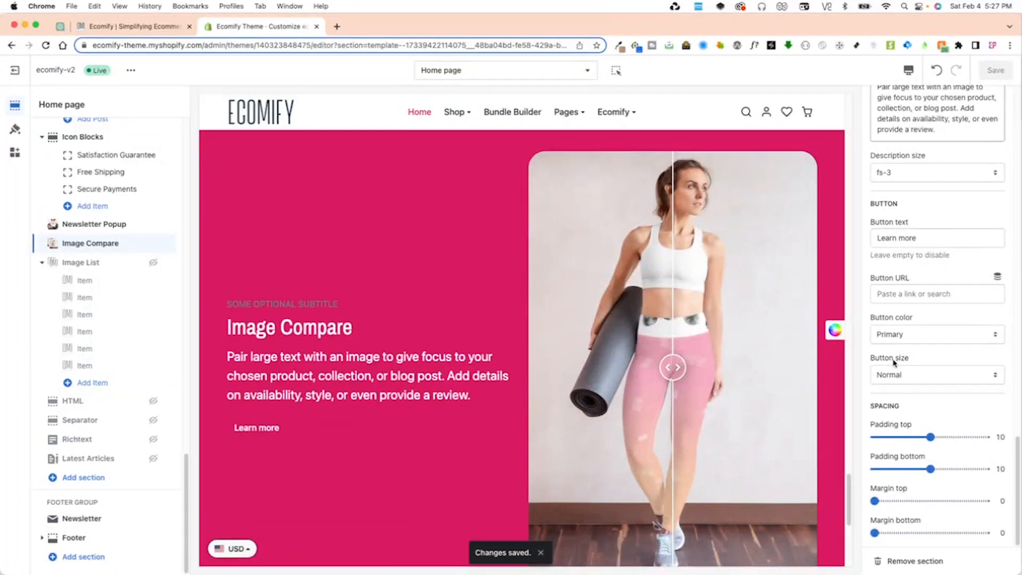
pyautogui.moveTo(923, 242); pyautogui.dragTo(871, 238)
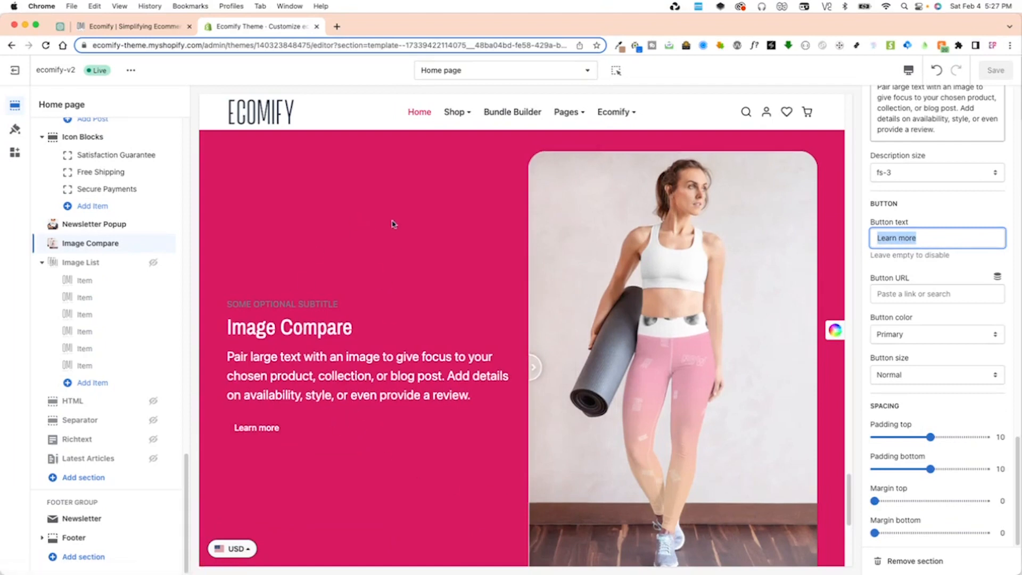
pyautogui.click(905, 336)
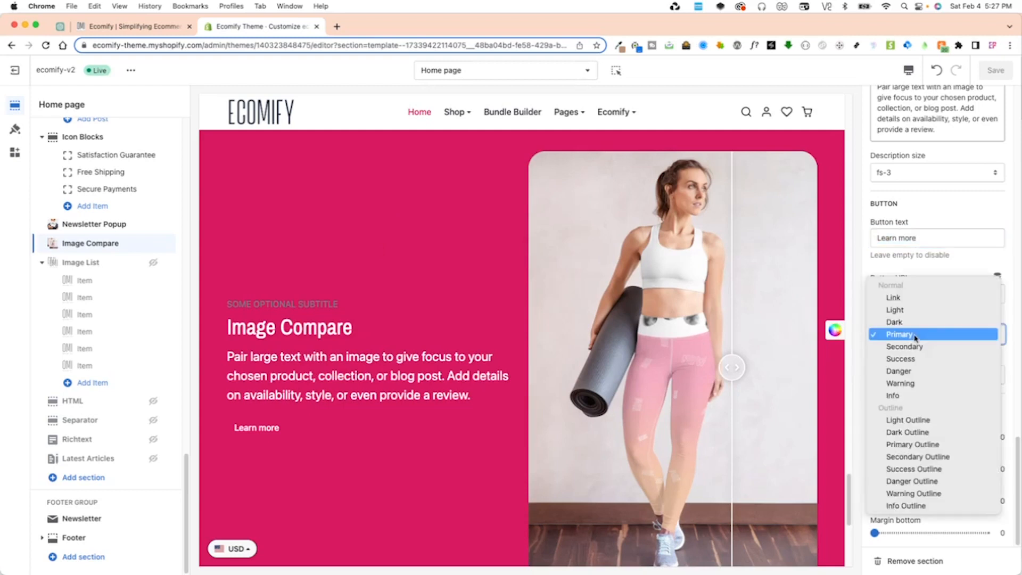
pyautogui.click(929, 347)
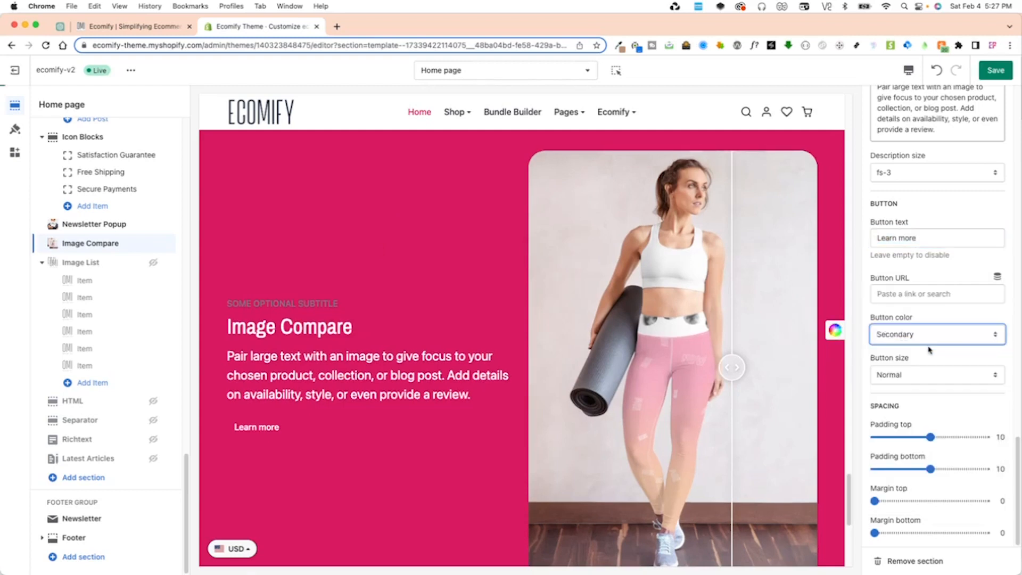
pyautogui.scroll(-4, 506, 463)
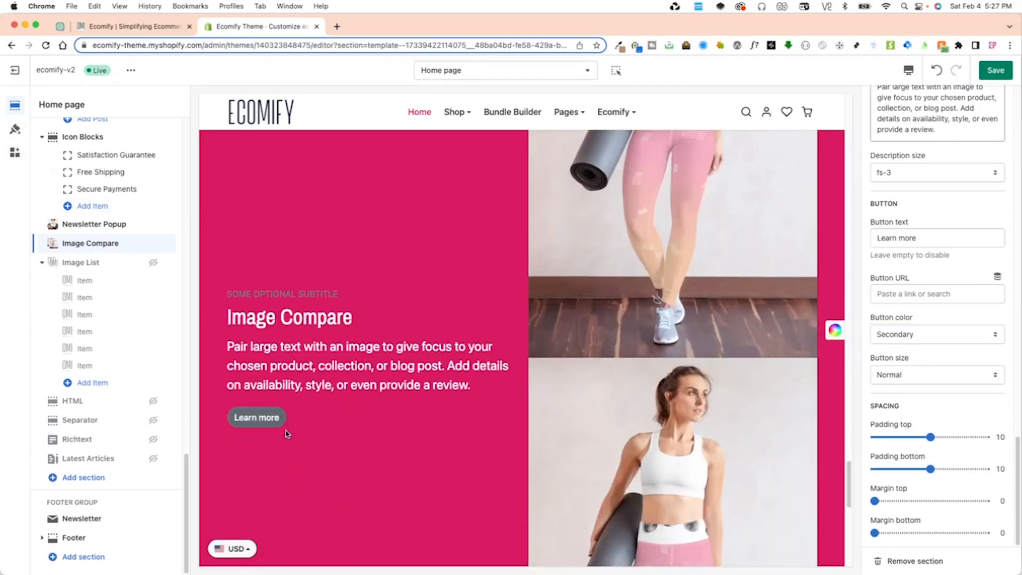
# Set the Learn more button's color to Light Outline and save the theme.
pyautogui.click(903, 335)
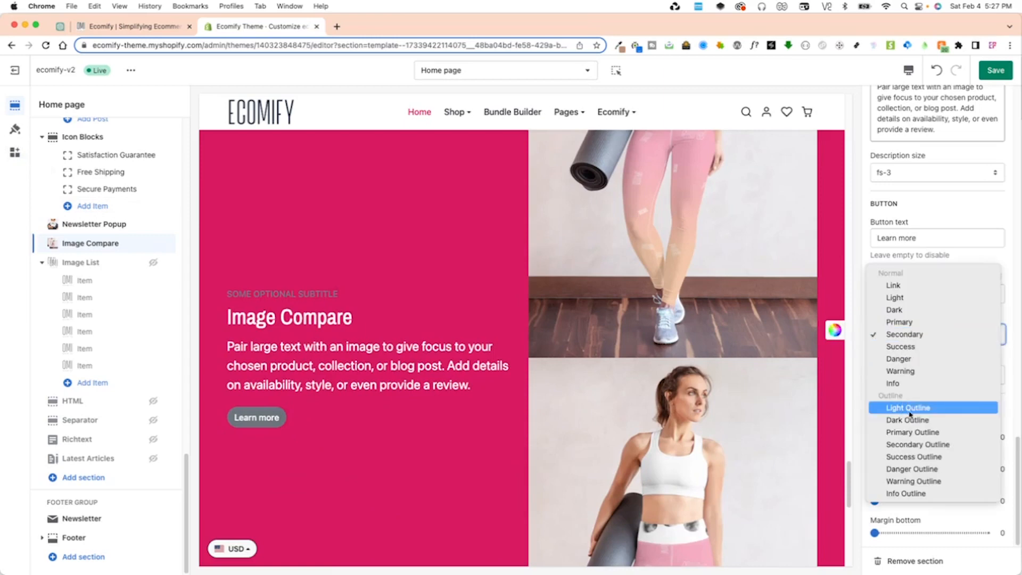
pyautogui.click(936, 409)
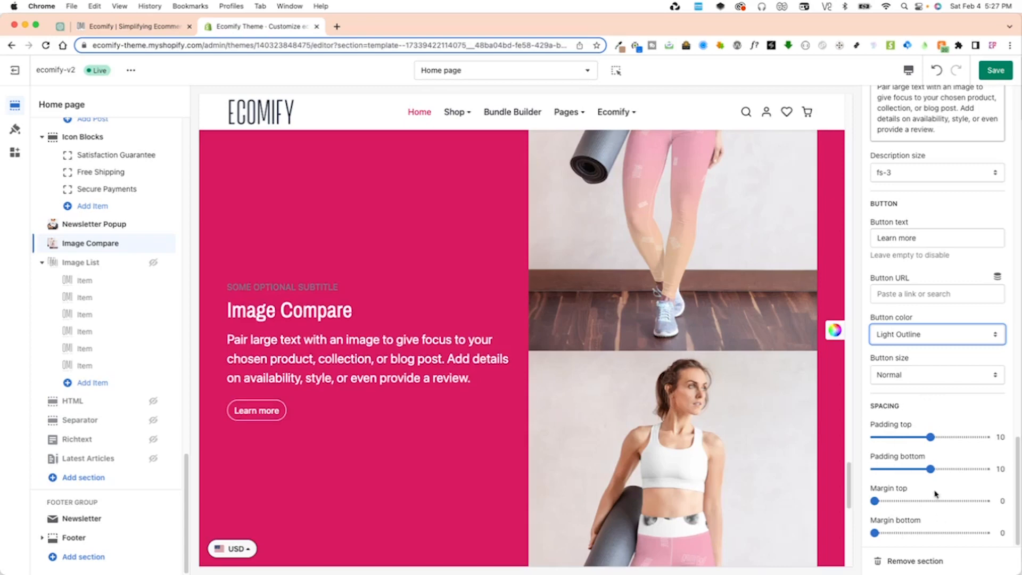
pyautogui.scroll(-10, 726, 469)
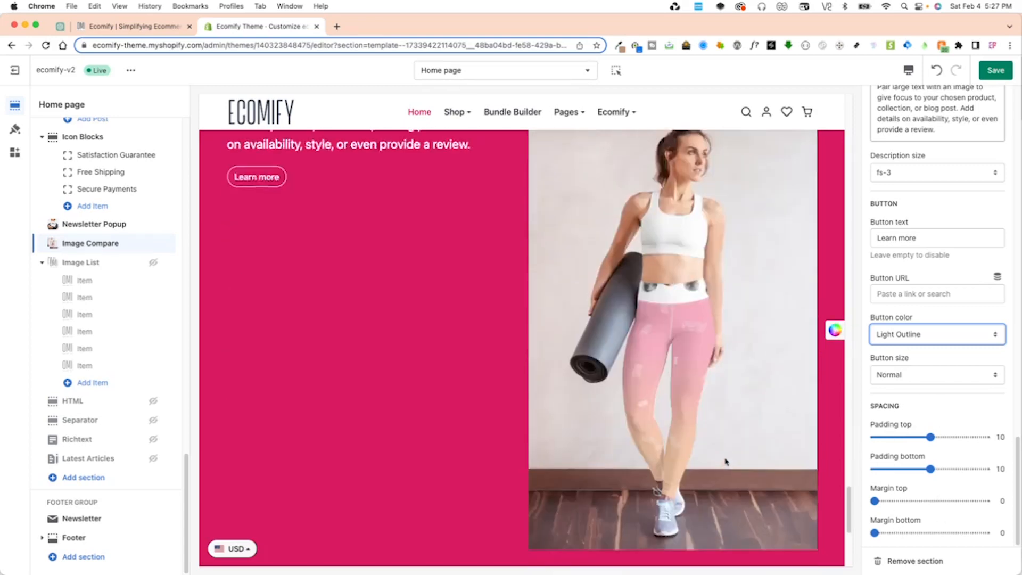
pyautogui.scroll(14, 706, 452)
pyautogui.scroll(2, 893, 334)
pyautogui.scroll(15, 893, 335)
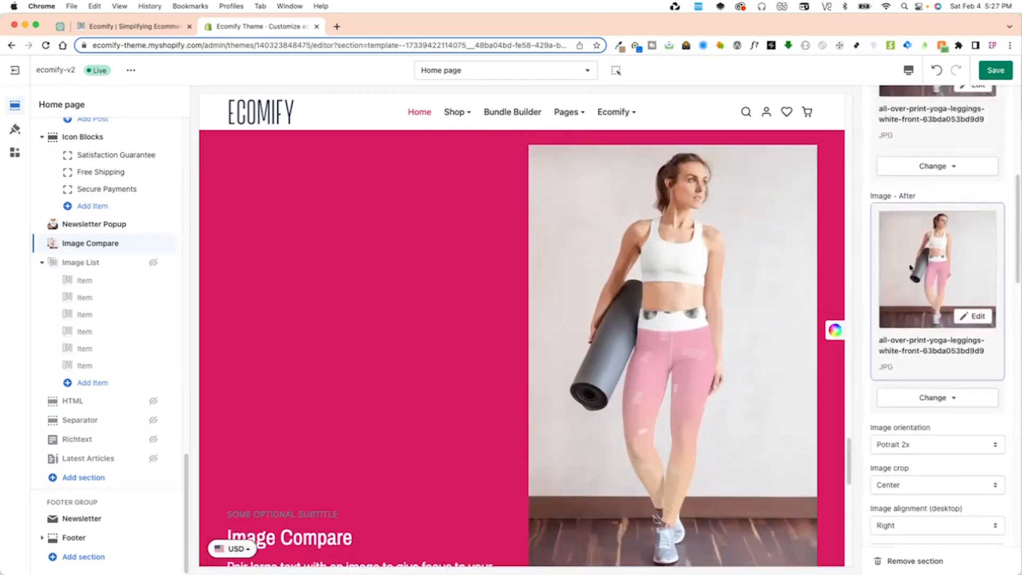
pyautogui.click(995, 72)
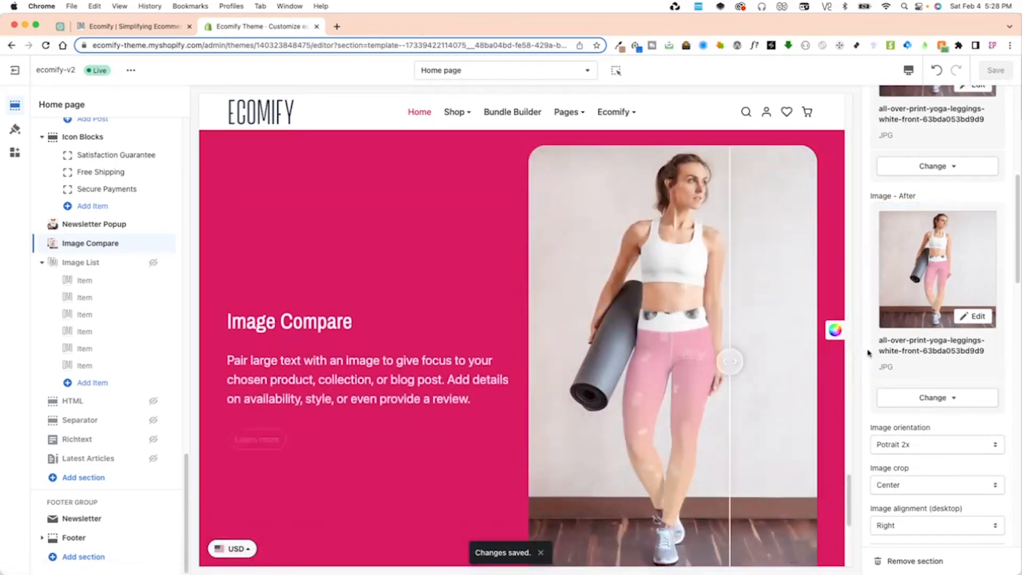
# Test the compare slider across the before and after images in the preview.
pyautogui.scroll(2, 916, 347)
pyautogui.scroll(-3, 915, 347)
pyautogui.moveTo(810, 362); pyautogui.dragTo(641, 386)
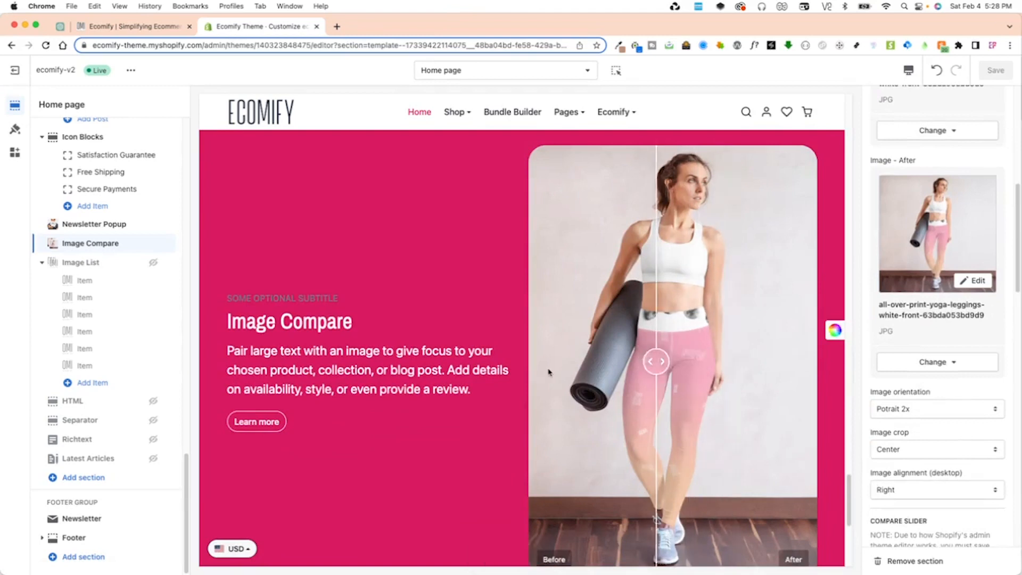
pyautogui.scroll(-1, 708, 367)
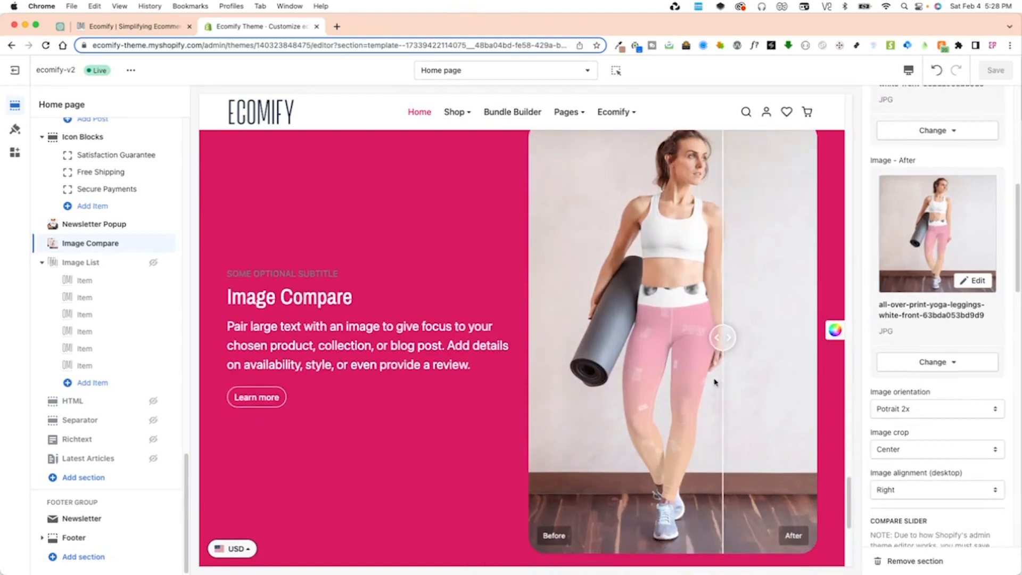